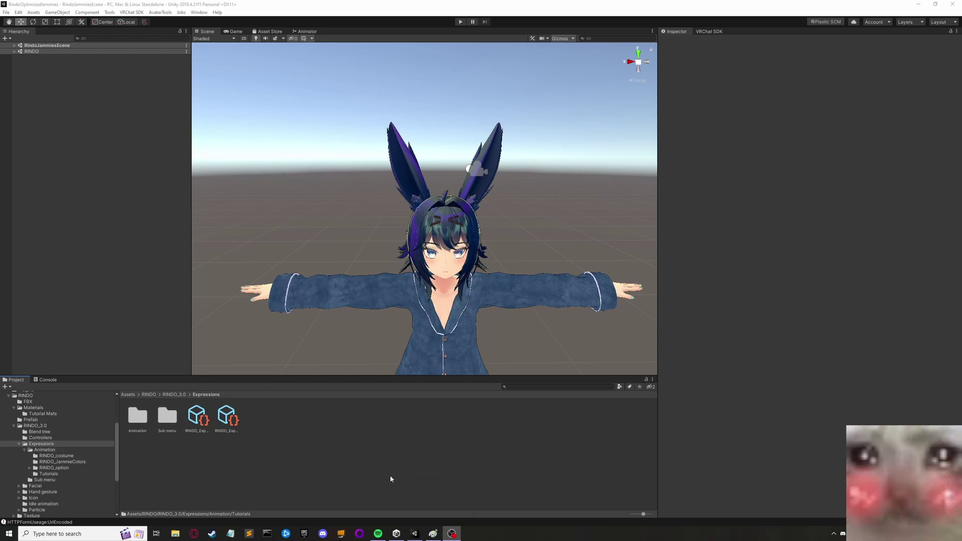
Step: Check the requirements diagram, then return to the Unity editor
mouse_move(430, 536)
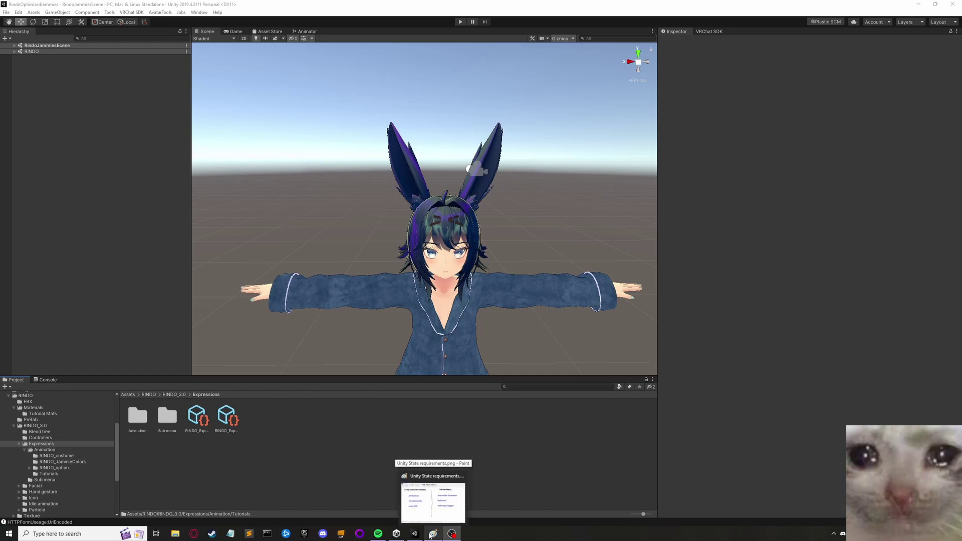
click(431, 534)
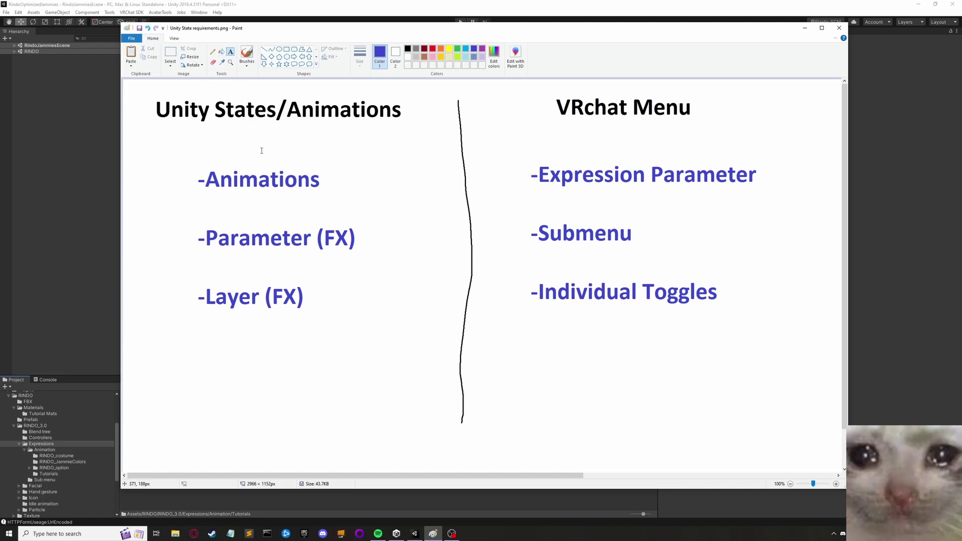
click(206, 169)
click(53, 187)
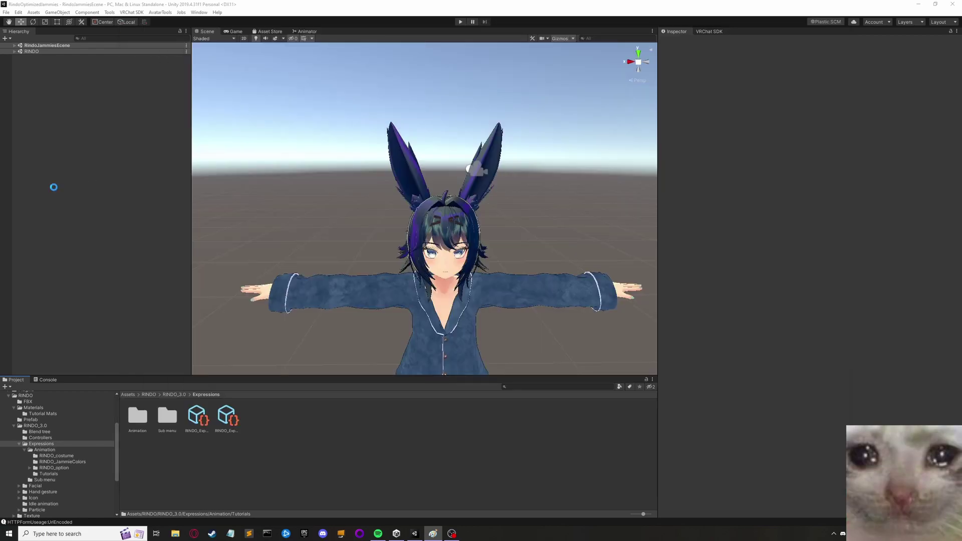
Step: Browse the Project panel to RINDO > Materials > Tutorial Mats
click(166, 396)
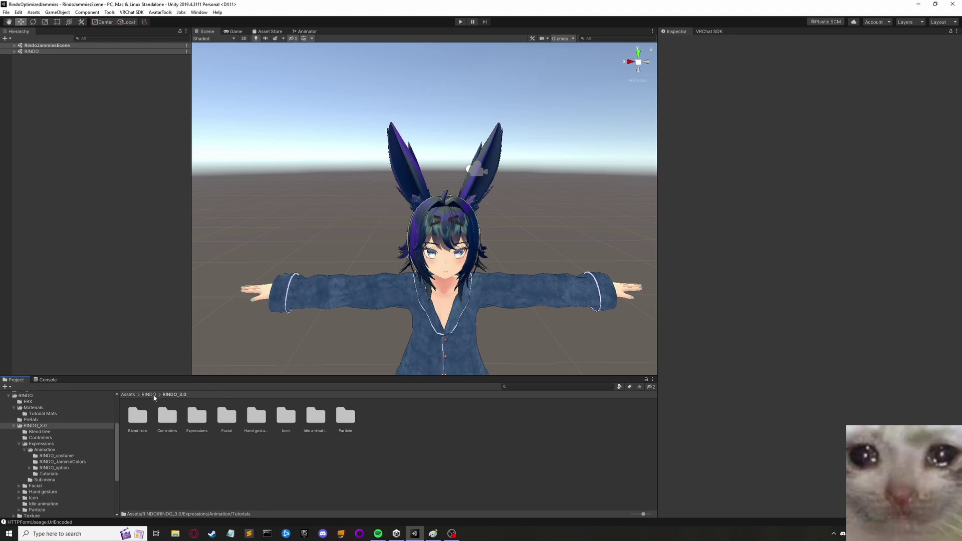
click(149, 395)
double_click(167, 416)
click(140, 418)
double_click(143, 420)
Step: Inspect the Hair Green, Hair Red and Hair White materials in turn
click(139, 417)
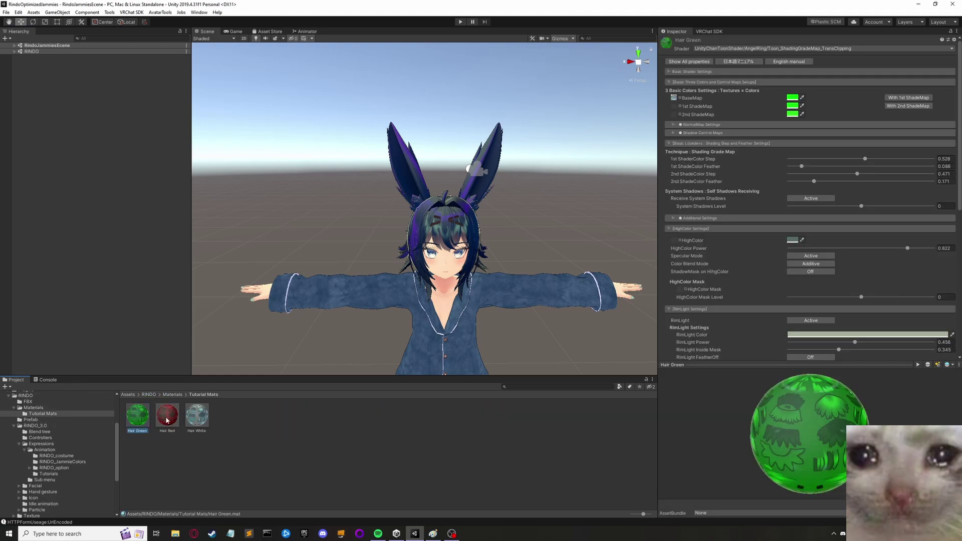
click(169, 417)
click(195, 418)
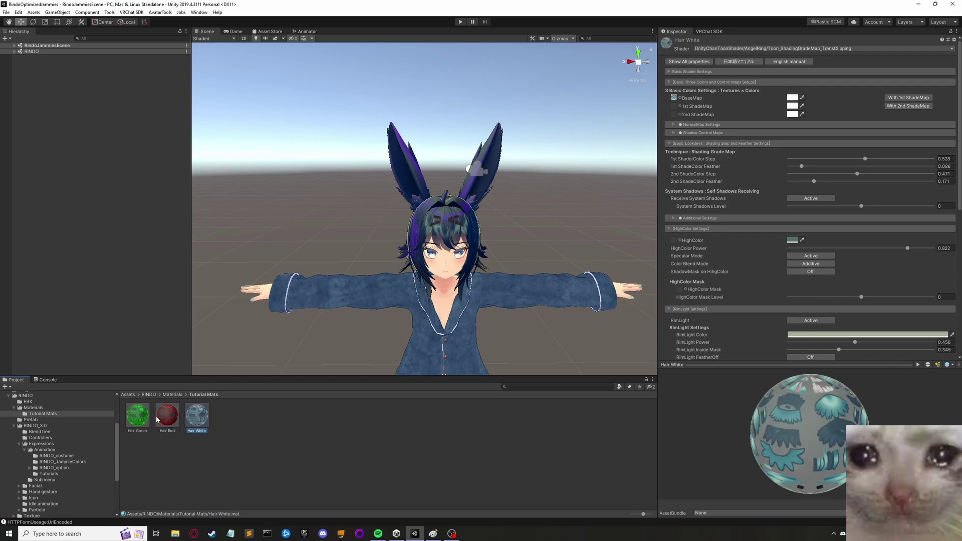
click(138, 416)
click(174, 418)
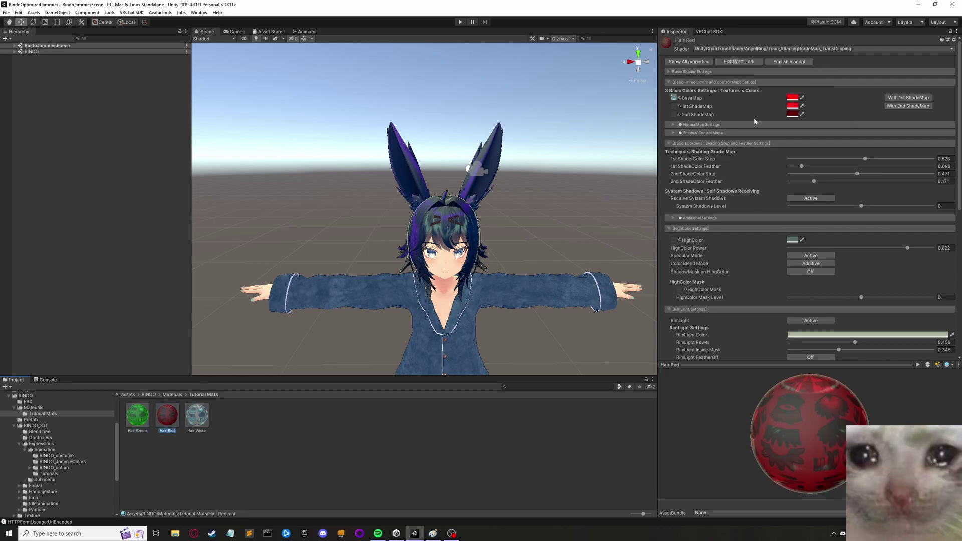
click(198, 420)
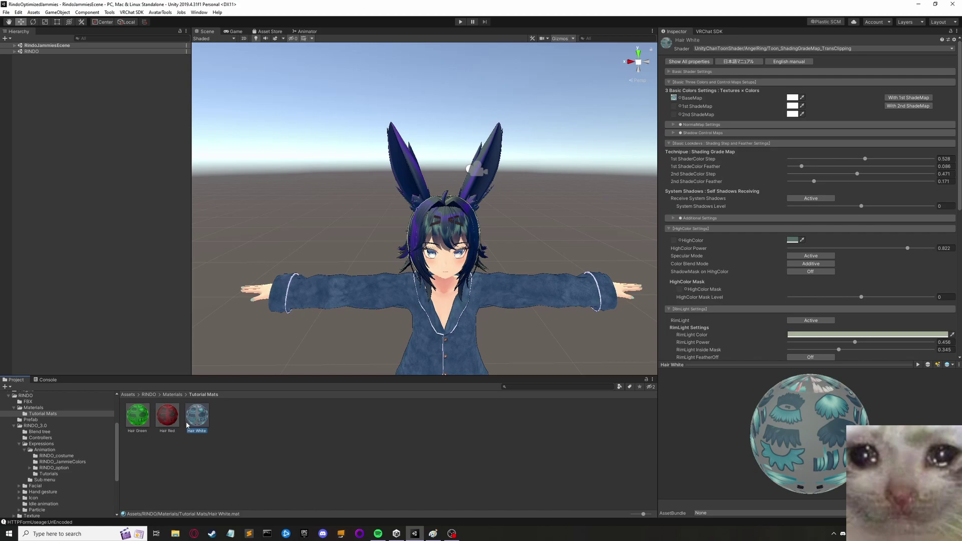
click(168, 415)
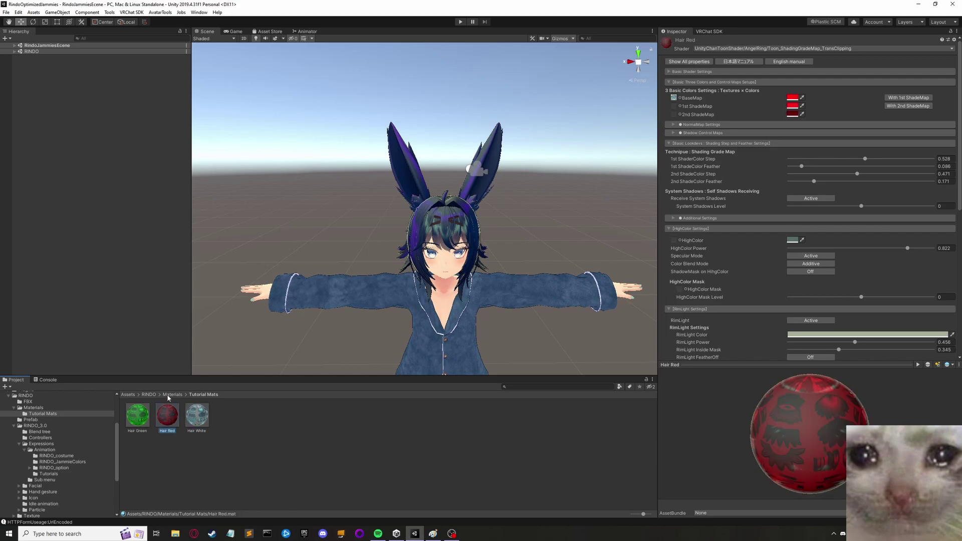
Step: Go to RINDO_3.0 > Expressions > Animation > Tutorials and expand the RINDO scene in the Hierarchy
click(171, 396)
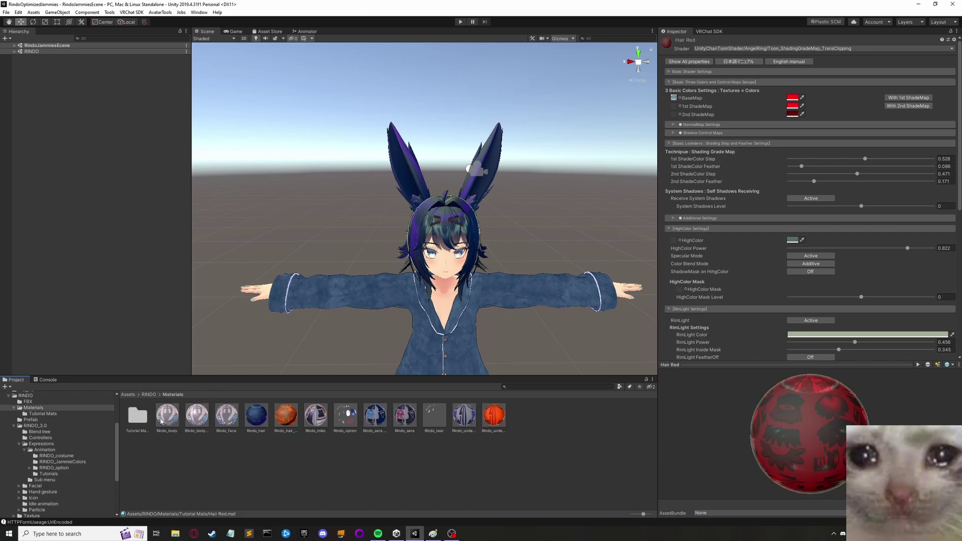
click(149, 394)
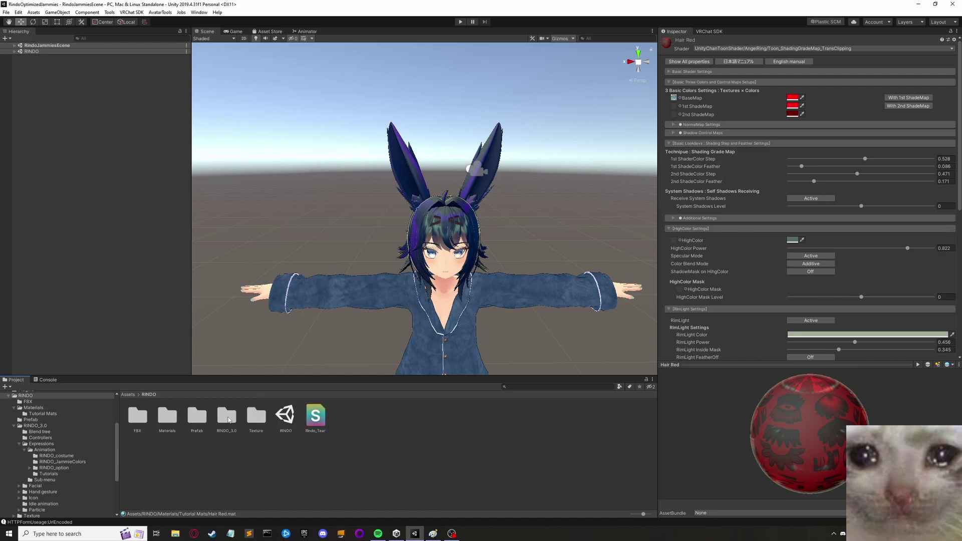
double_click(227, 417)
double_click(197, 418)
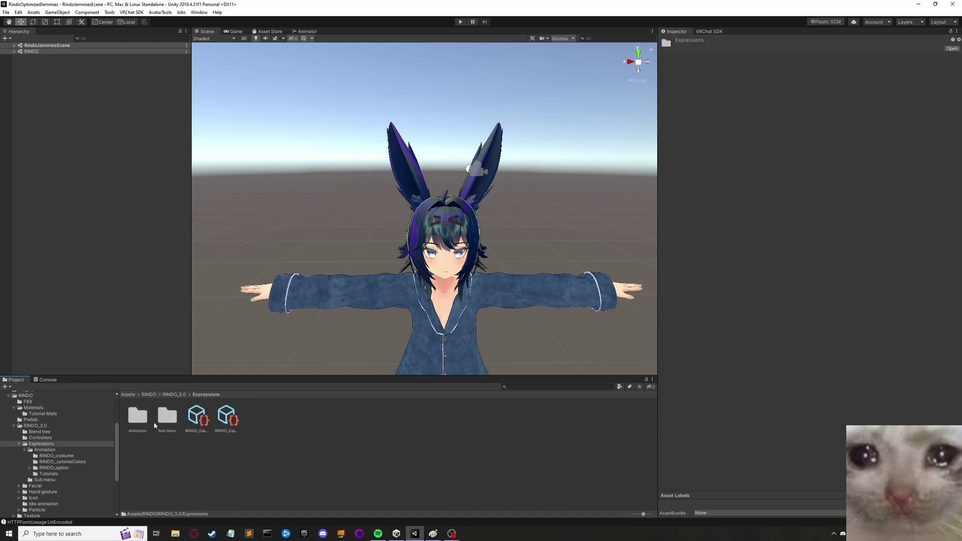
double_click(137, 418)
double_click(227, 417)
click(143, 418)
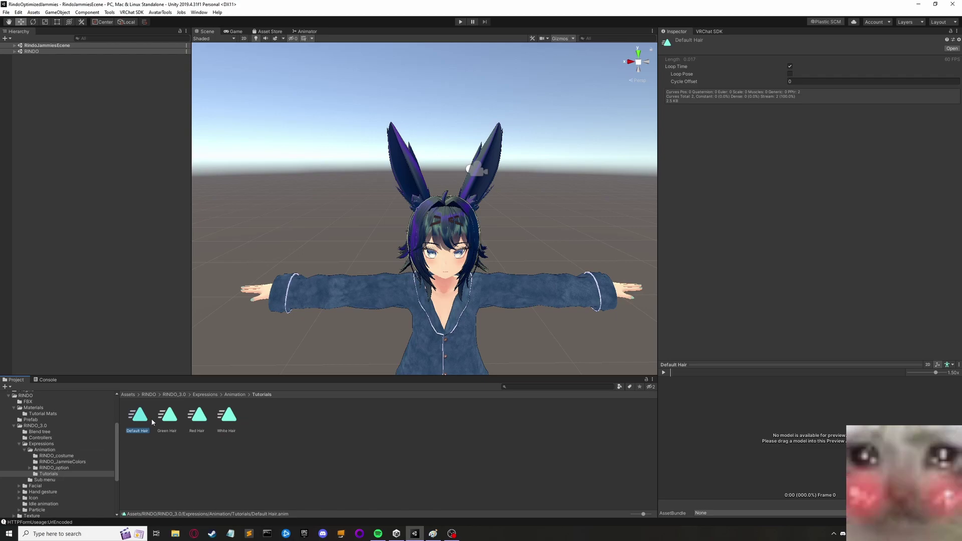
click(31, 51)
click(15, 52)
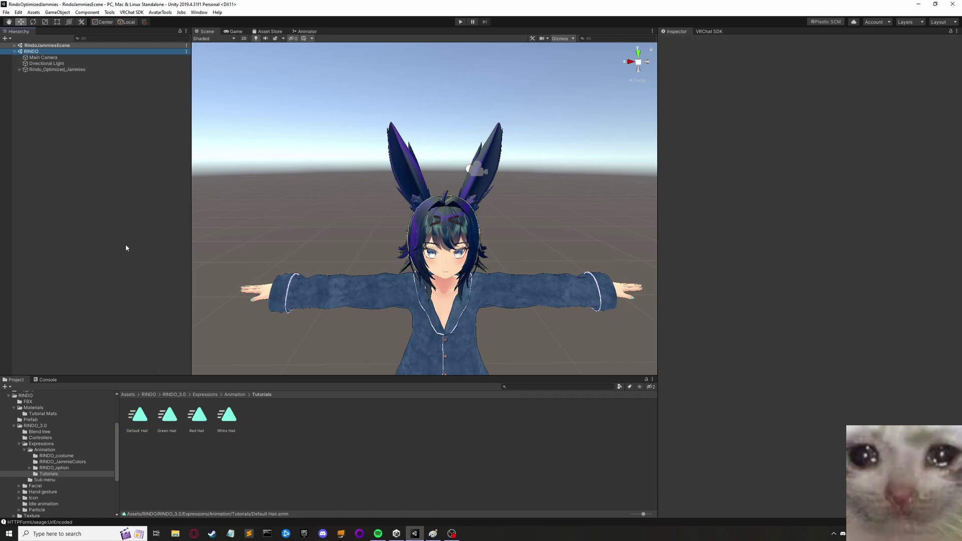
Step: Preview the Default, Green, Red and White Hair animation clips one after another
click(138, 416)
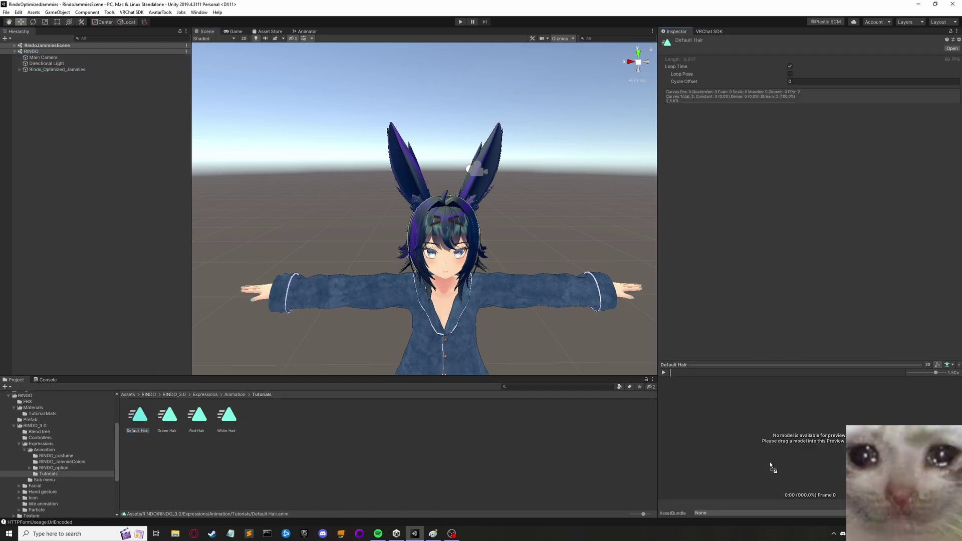
click(168, 417)
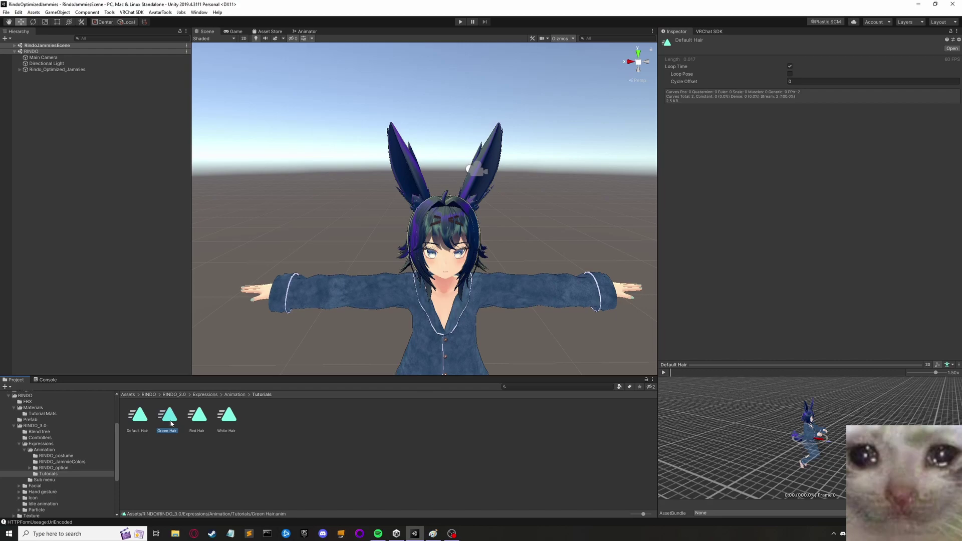
click(201, 421)
click(238, 426)
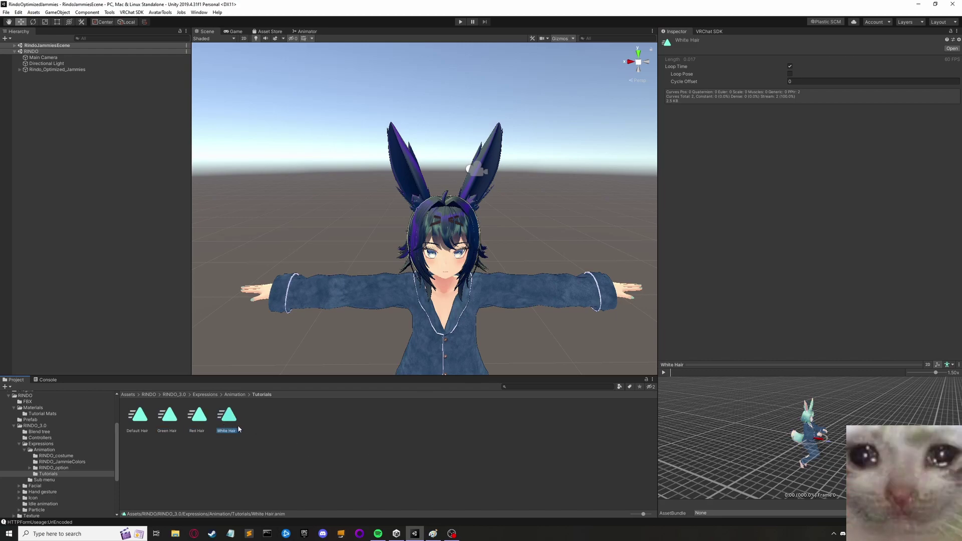
click(198, 416)
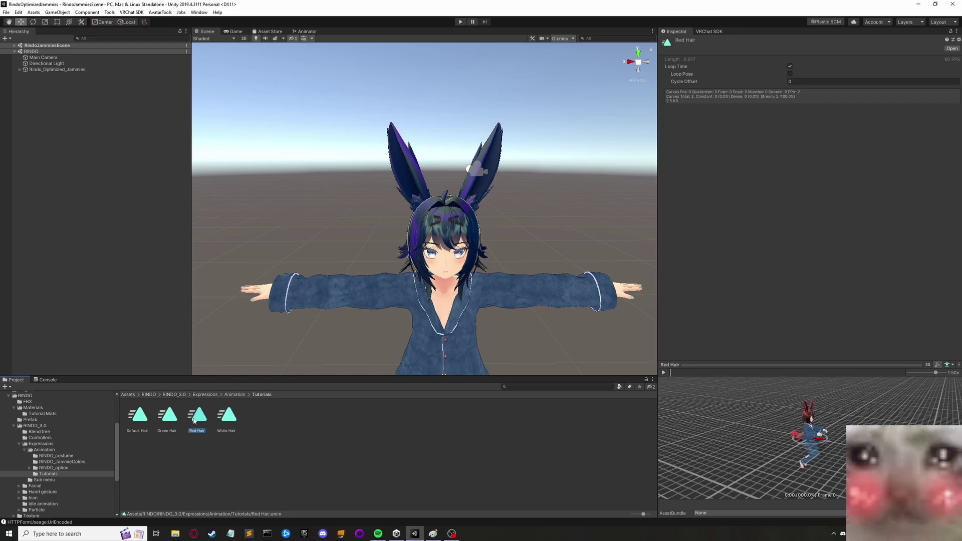
click(163, 419)
click(139, 416)
click(175, 417)
click(205, 420)
click(221, 451)
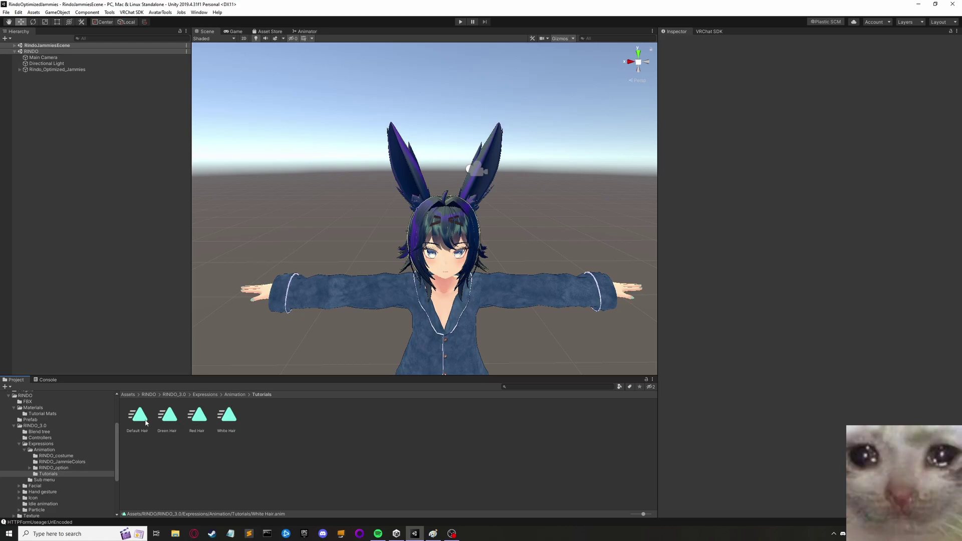
click(197, 417)
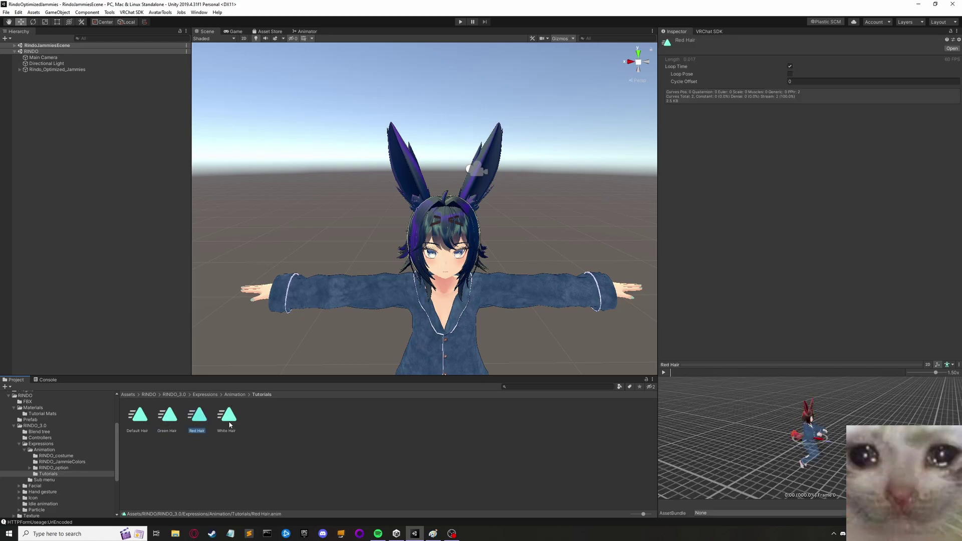
click(138, 415)
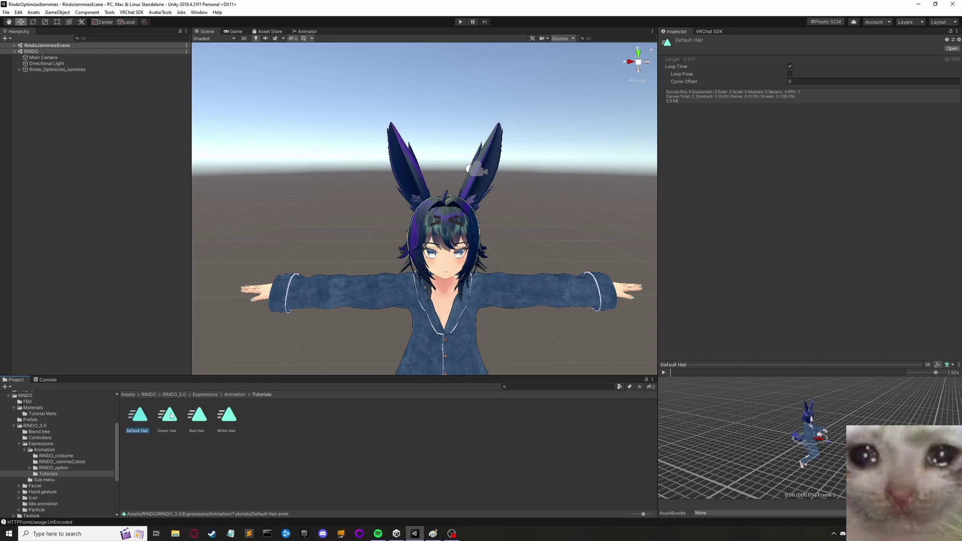
click(157, 446)
Step: Go back up from Tutorials through Animation to the RINDO_3.0 folder
click(234, 396)
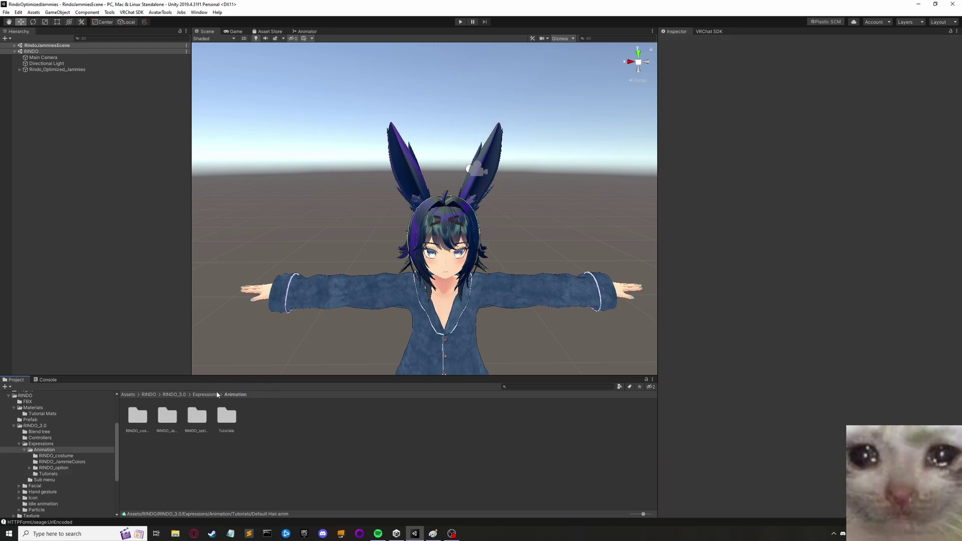
click(174, 395)
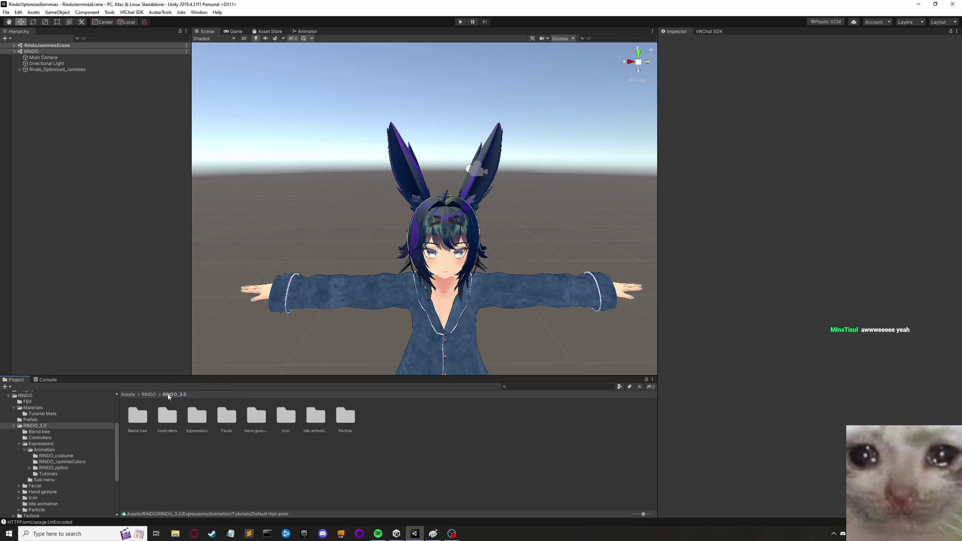
Step: Draw a green freehand check mark beside Animations on the Paint requirements diagram
click(433, 534)
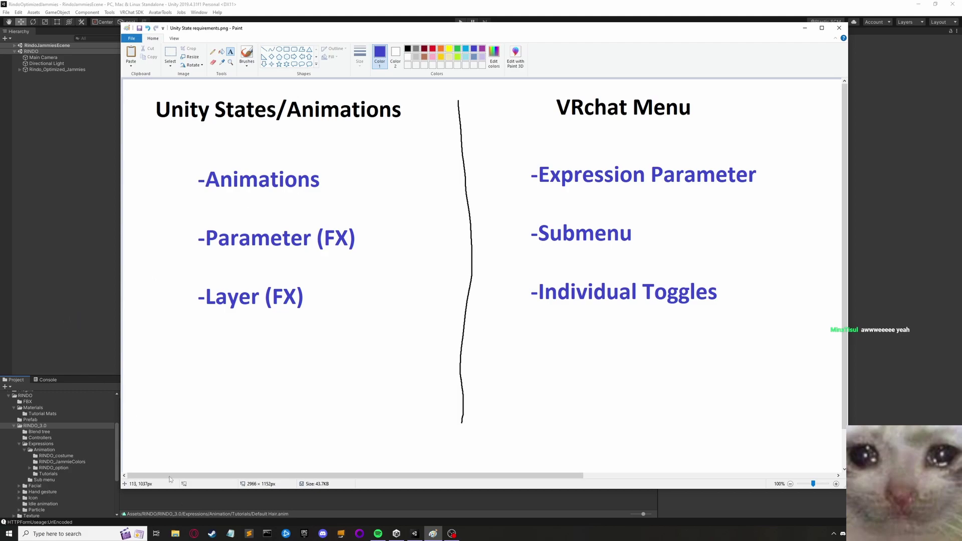
click(173, 494)
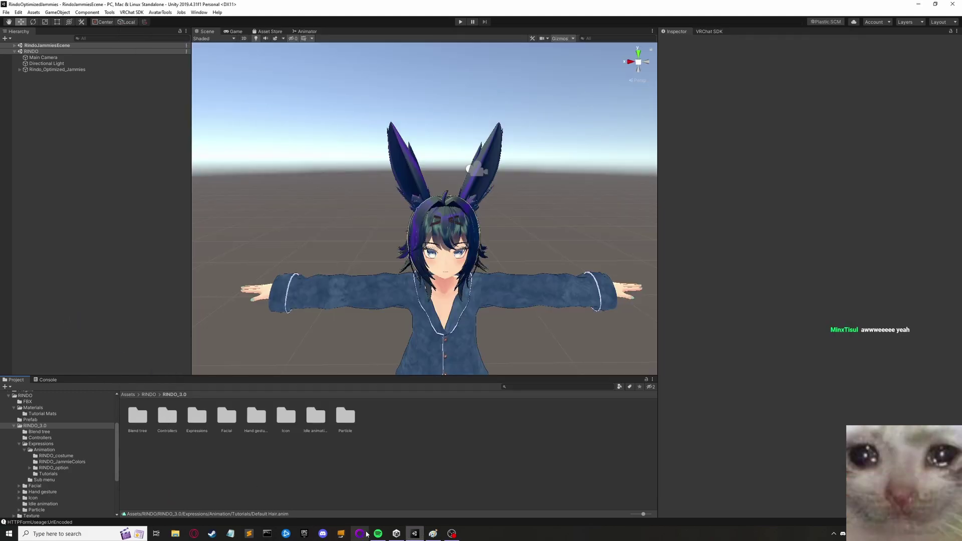
click(433, 534)
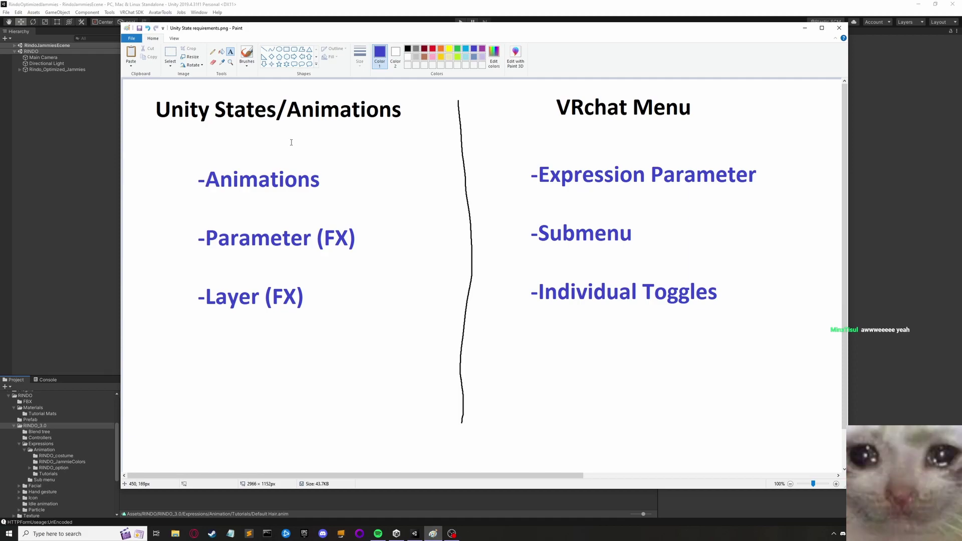
click(247, 54)
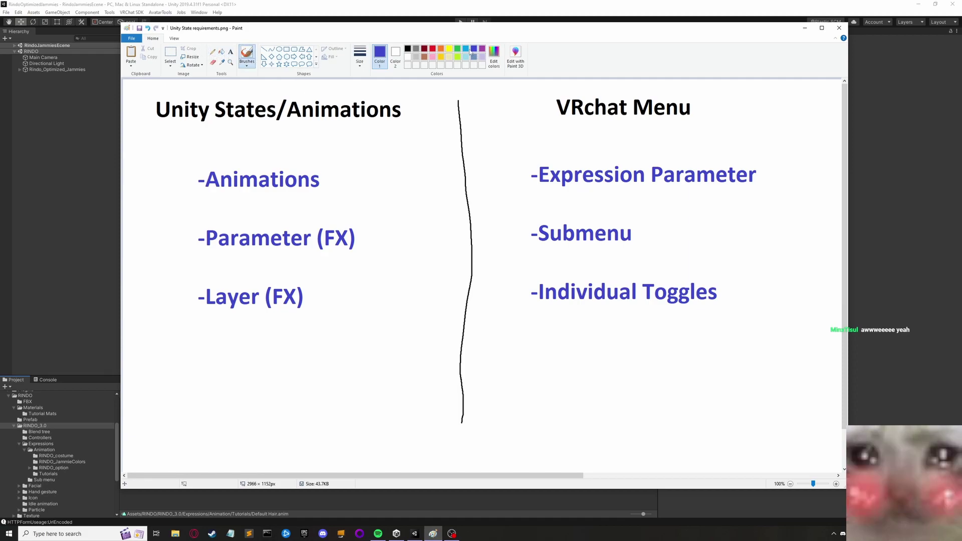
drag(335, 174, 396, 148)
Step: Open RINDO_3.0 > Controllers > RINDO_FX in the Animator and select the HalloweenOn state machine
click(97, 279)
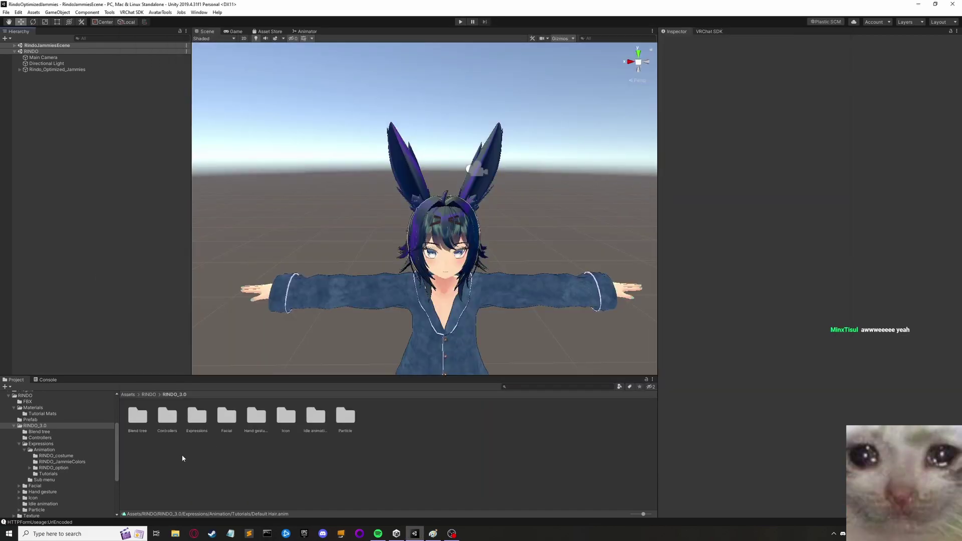
double_click(167, 416)
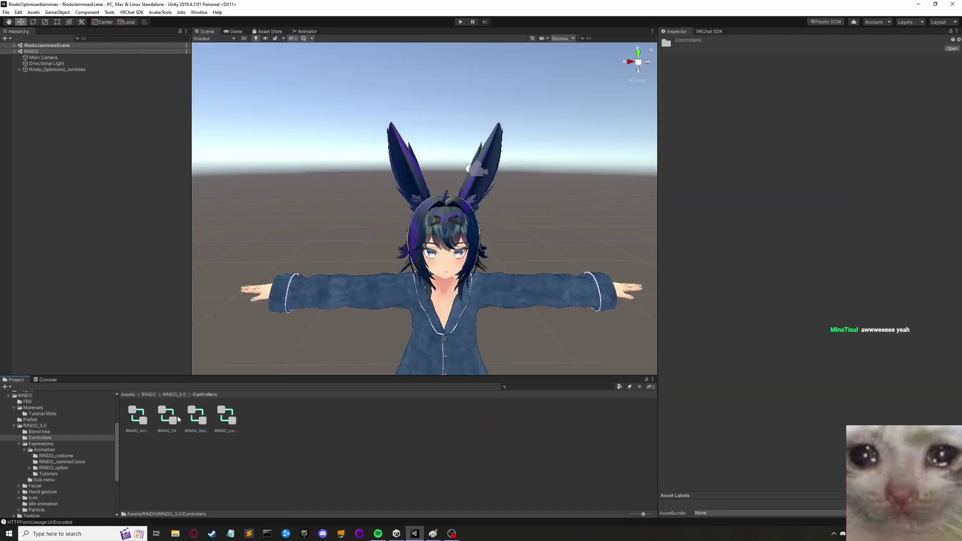
click(176, 395)
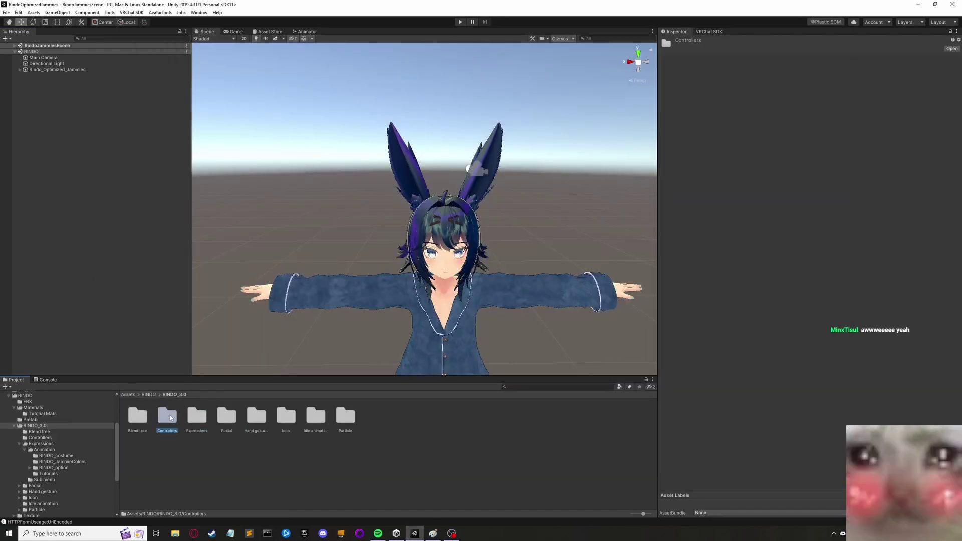
double_click(168, 417)
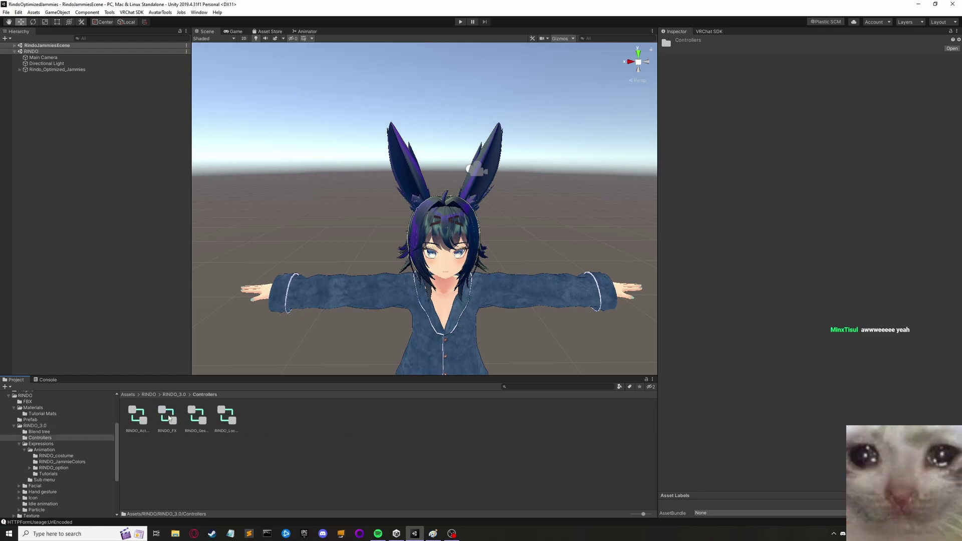
double_click(168, 418)
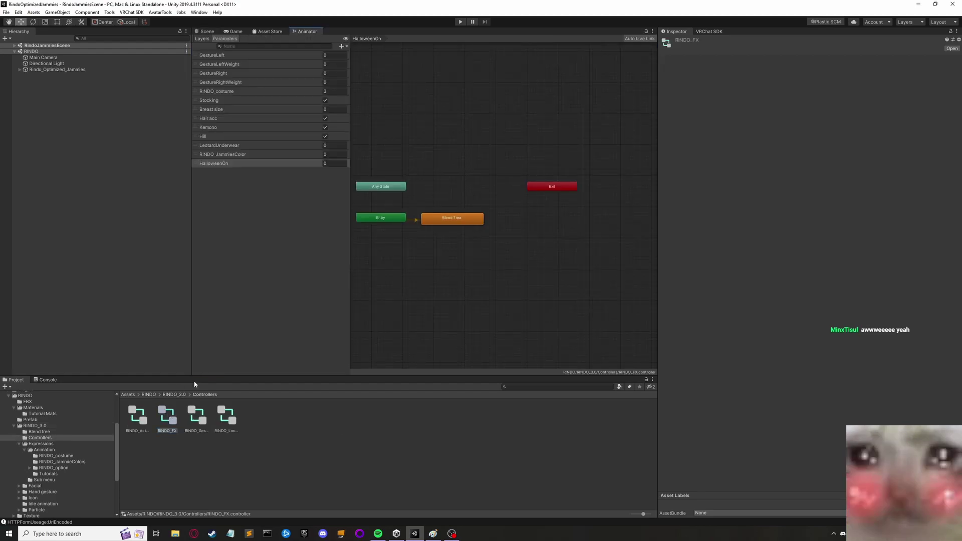
click(230, 41)
click(219, 181)
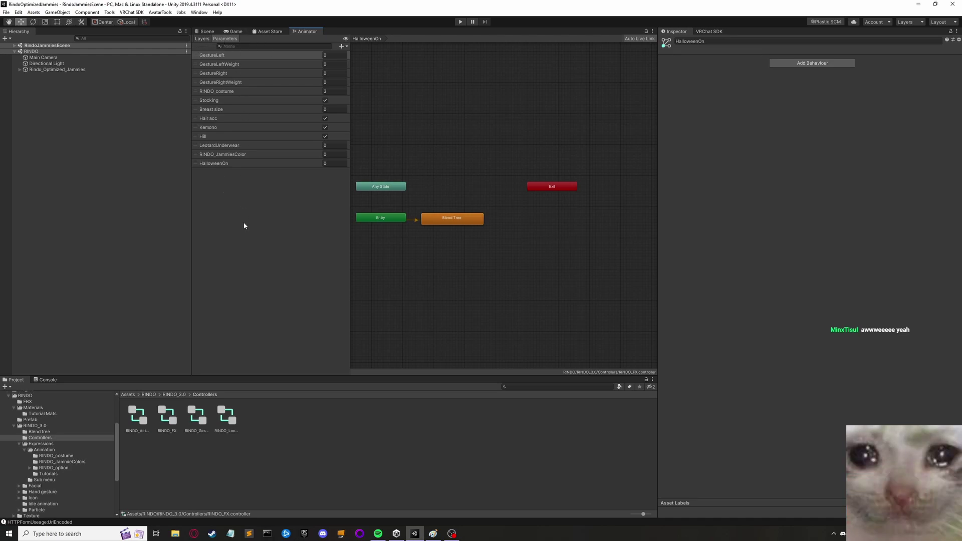
Step: Add an Int parameter named HairColor to the Animator's parameter list
click(344, 46)
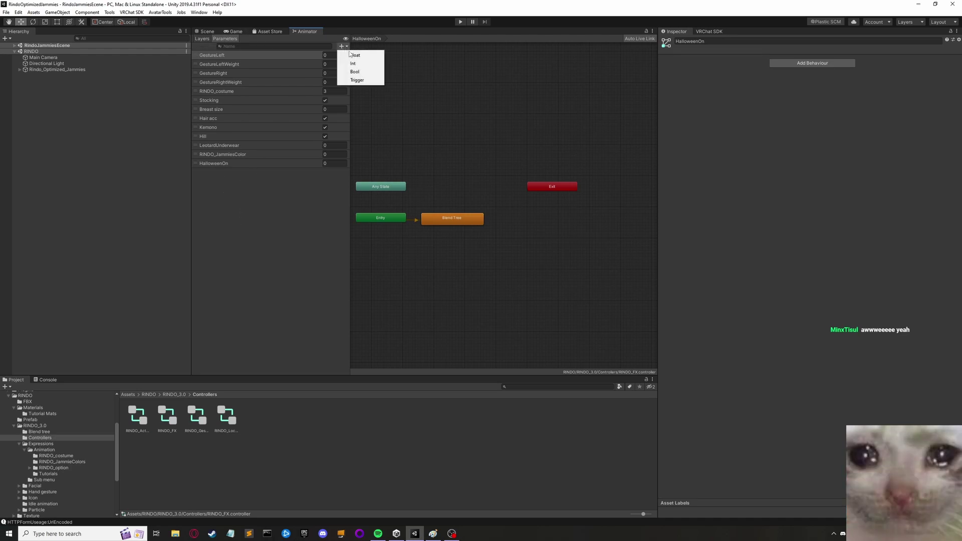
click(362, 64)
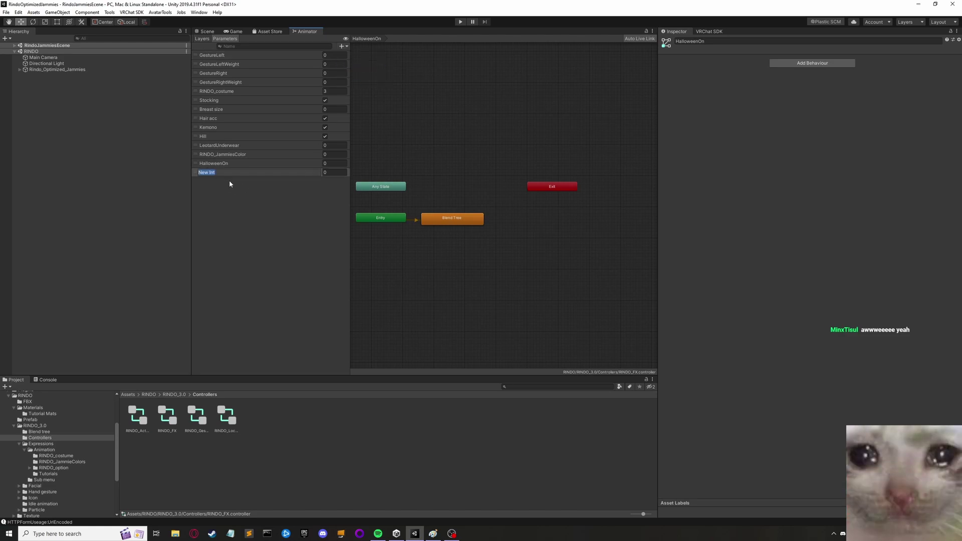
text(HairColor)
key(Return)
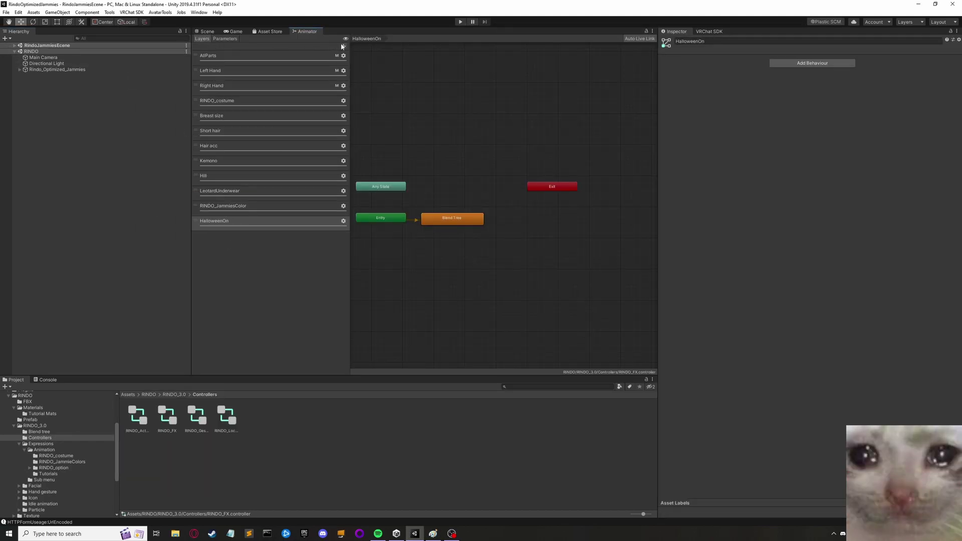
Step: Add a HairColor animator layer and raise its weight in the layer settings
click(343, 47)
text(HairColor)
key(Return)
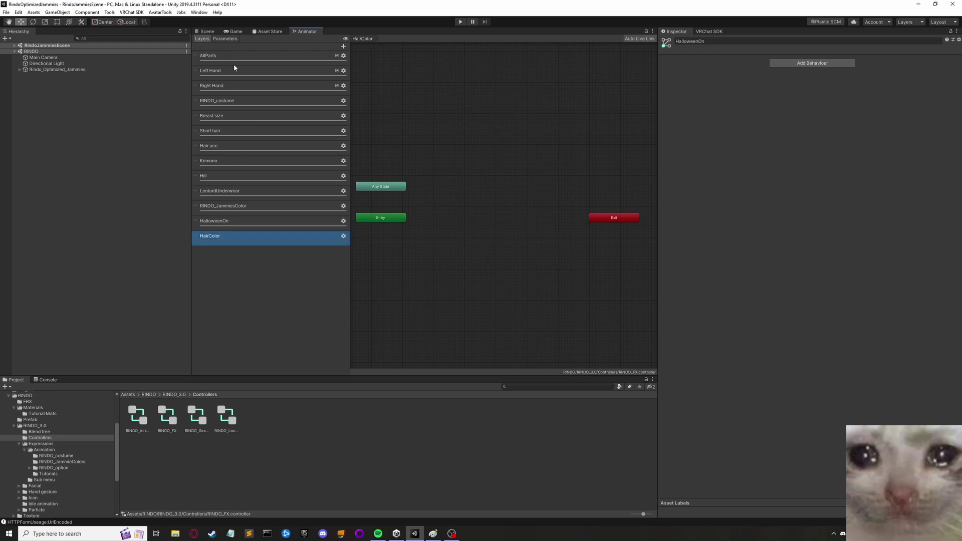
click(344, 236)
drag(396, 239, 444, 239)
click(290, 276)
Step: Compare the HalloweenOn and RINDO_JammiesColor layer graphs with the new HairColor layer
click(224, 39)
click(202, 38)
click(248, 223)
click(243, 238)
click(242, 207)
click(242, 236)
Step: Reposition the Entry and Any State nodes in the HairColor graph, checking RINDO_JammiesColor for reference
drag(386, 218, 405, 143)
drag(388, 189, 416, 182)
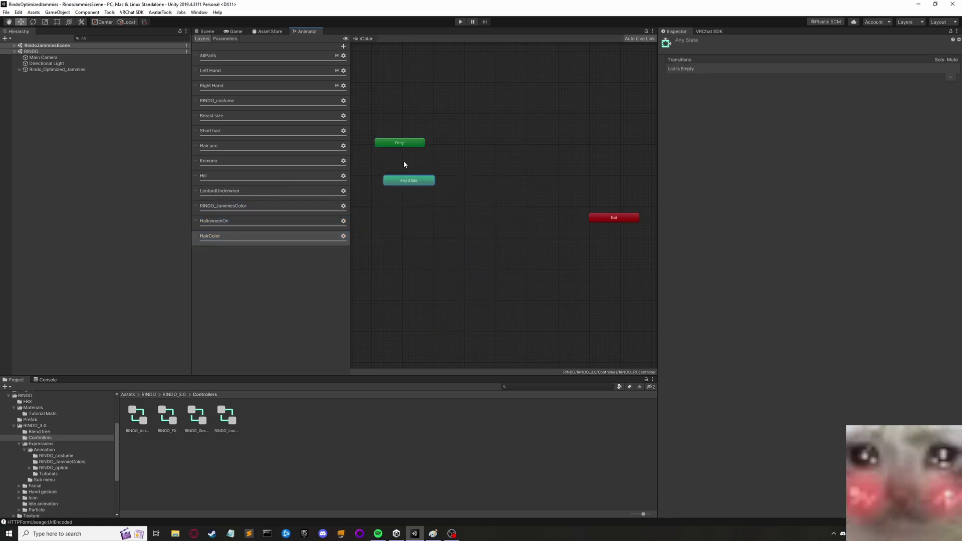
right_click(400, 144)
click(410, 146)
click(409, 181)
right_click(404, 180)
click(416, 173)
click(223, 206)
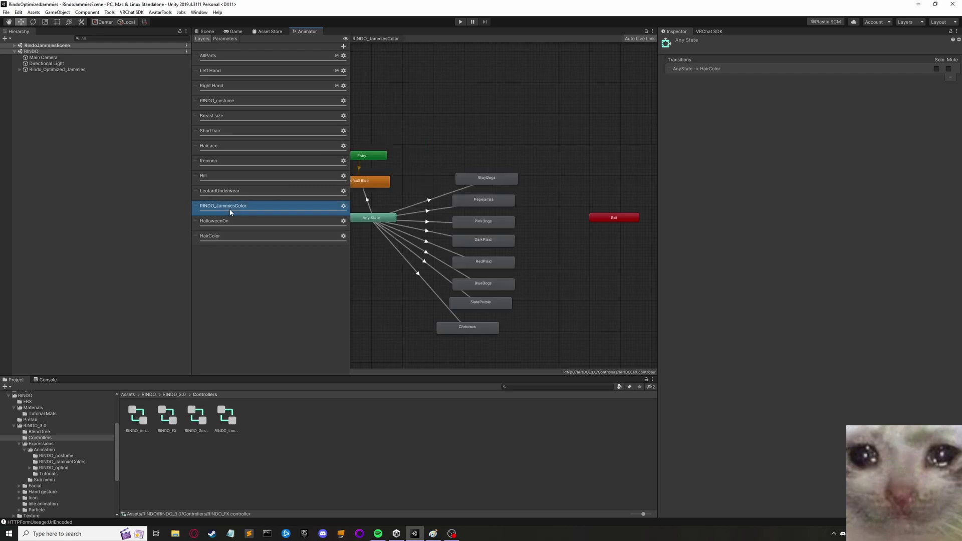
click(232, 237)
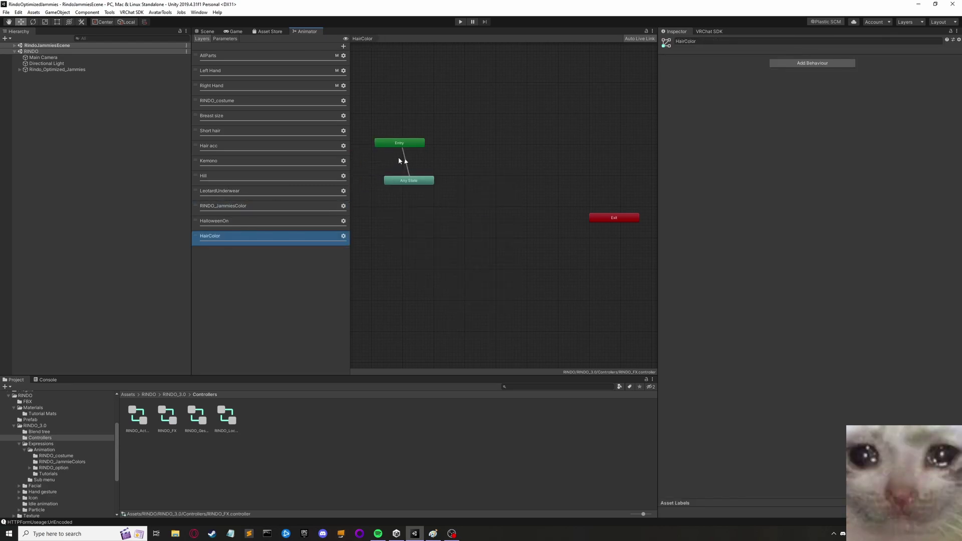
click(405, 162)
Step: Create an empty state named DefaultHair below Entry in the HairColor layer
drag(409, 188, 403, 228)
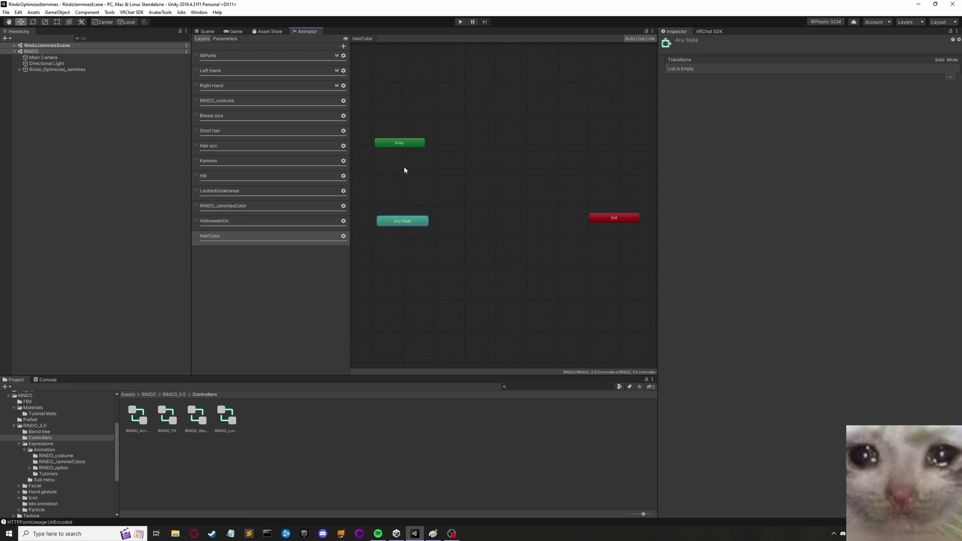
right_click(404, 168)
mouse_move(432, 171)
click(509, 172)
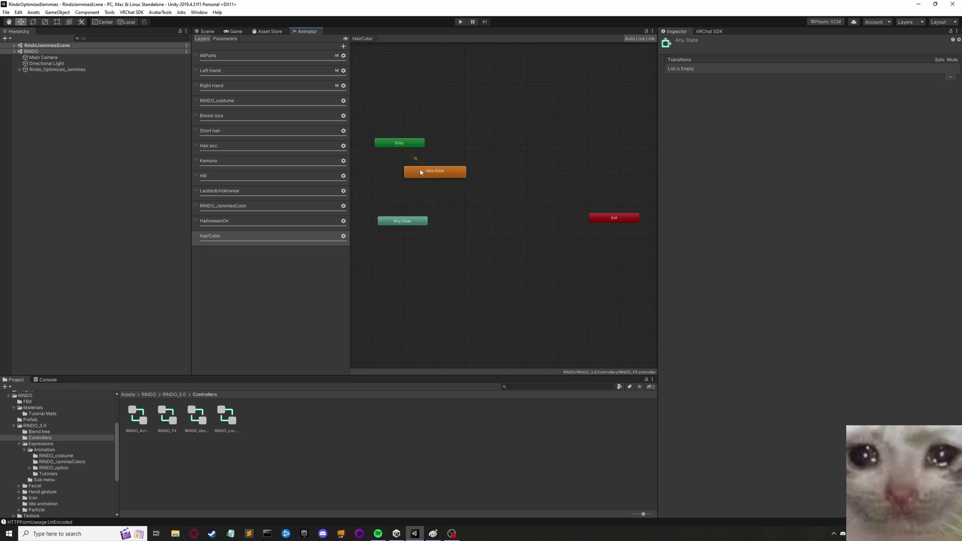
click(707, 41)
text(DefaultHair)
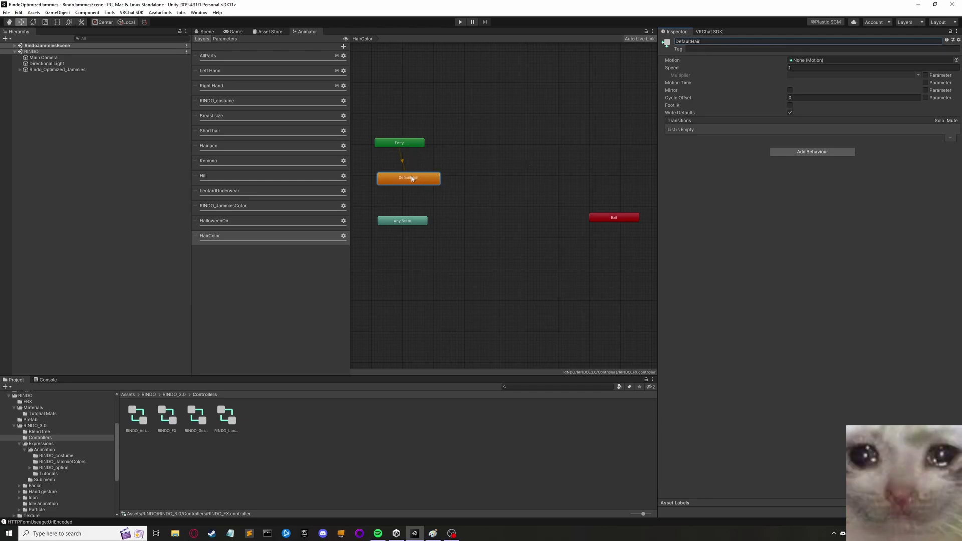
drag(412, 179, 399, 184)
Step: Make a transition from Any State into DefaultHair
click(403, 221)
click(400, 185)
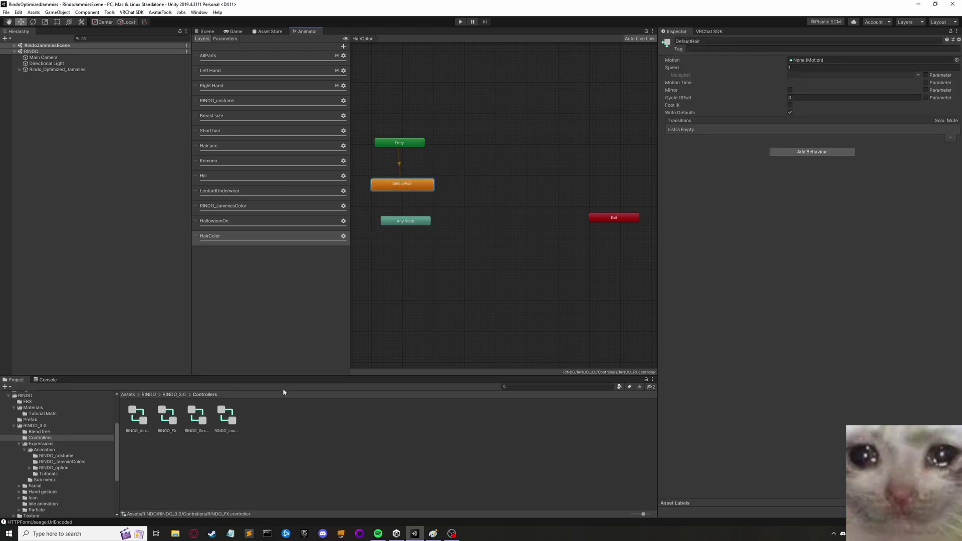
click(408, 221)
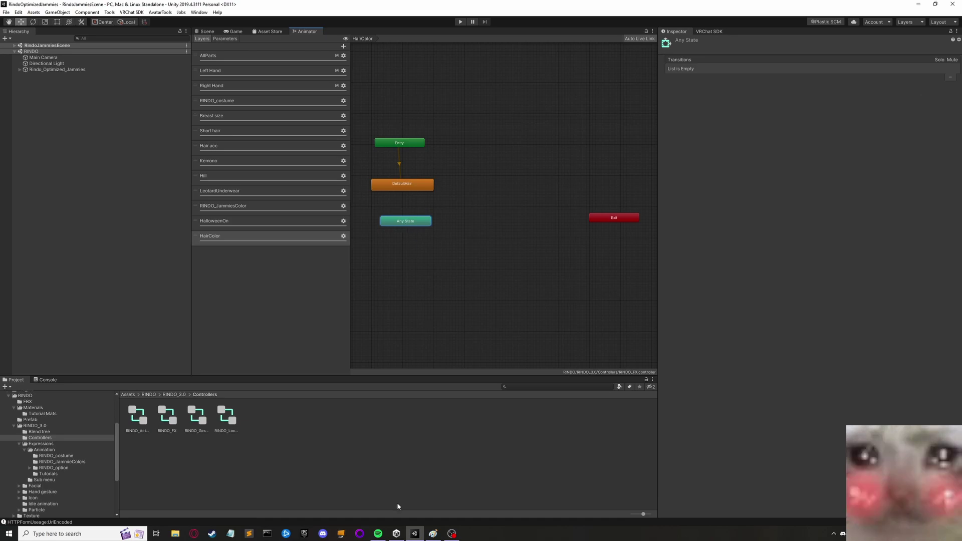
right_click(412, 224)
click(434, 228)
click(401, 188)
click(422, 221)
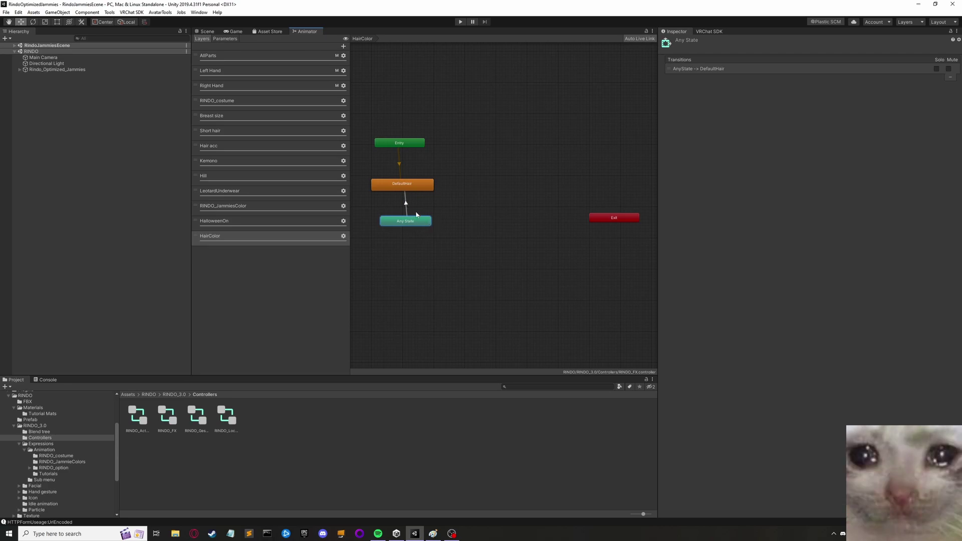
click(230, 40)
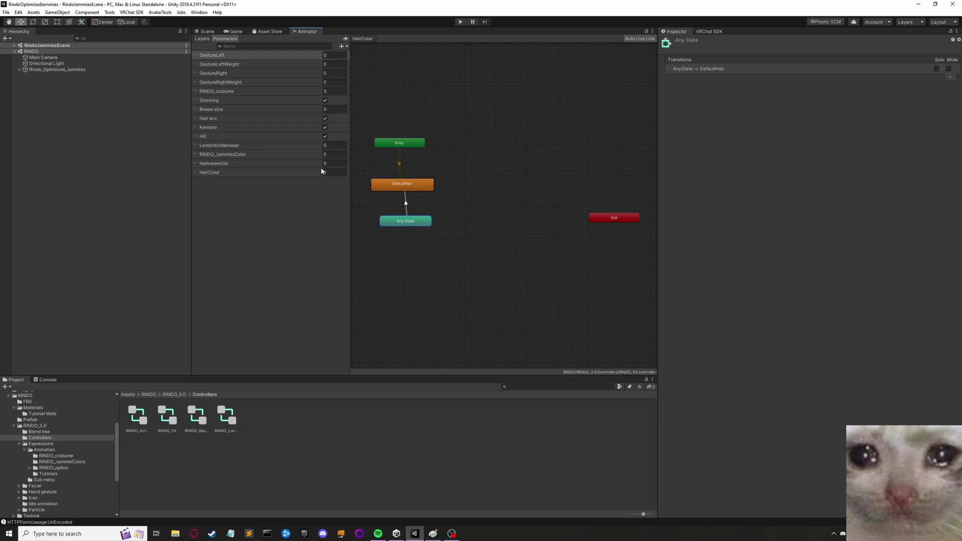
click(202, 38)
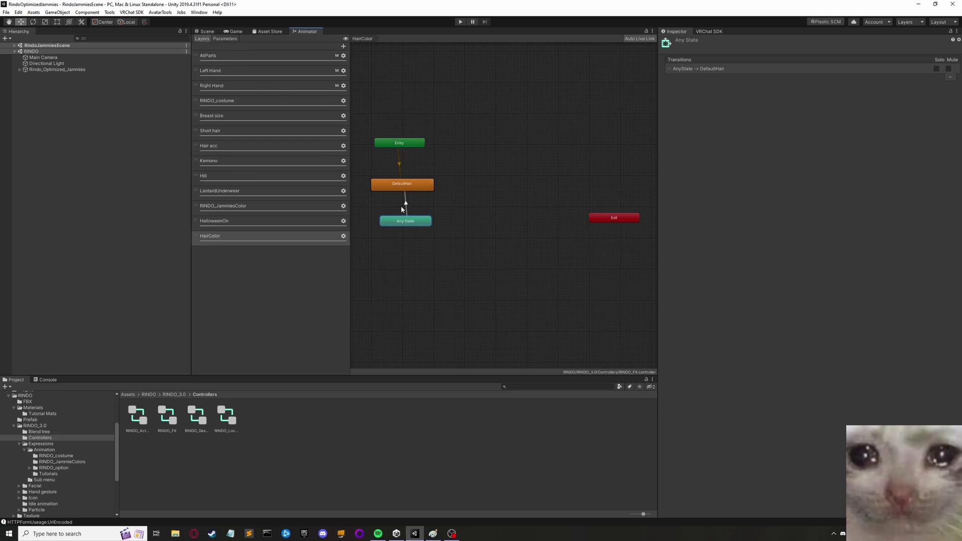
Step: Give the Any State → DefaultHair transition a HairColor Equals 0 condition
drag(416, 219, 423, 219)
click(409, 202)
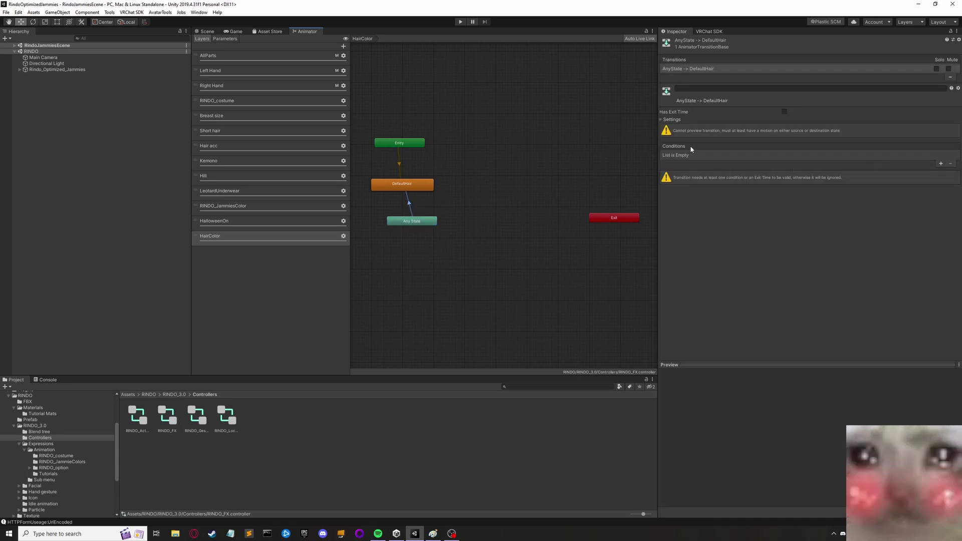
click(941, 164)
click(725, 155)
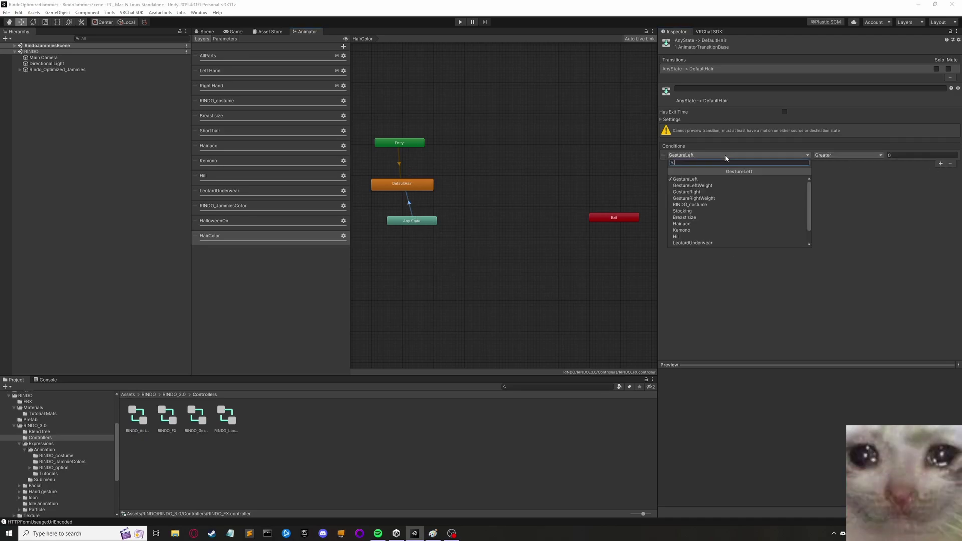
scroll(728, 210, down, 2)
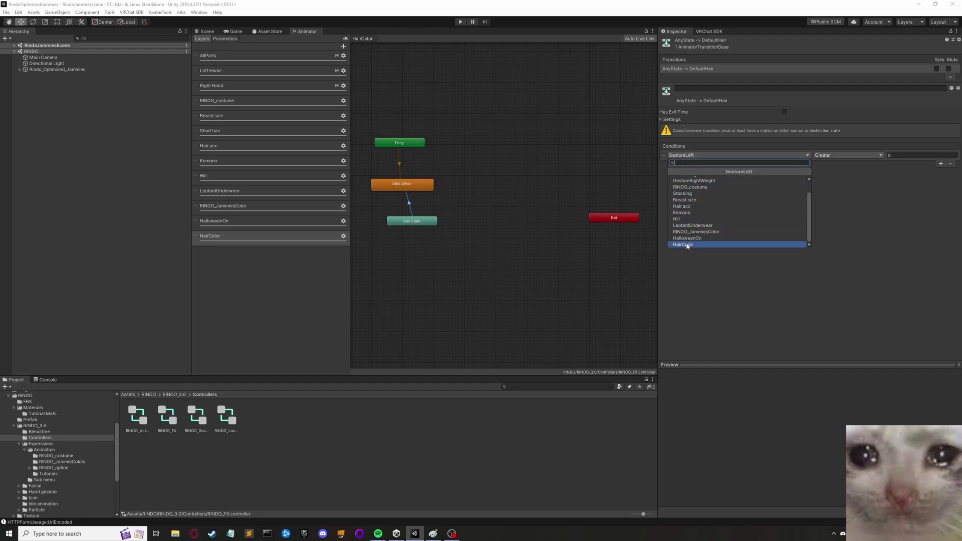
scroll(692, 225, up, 2)
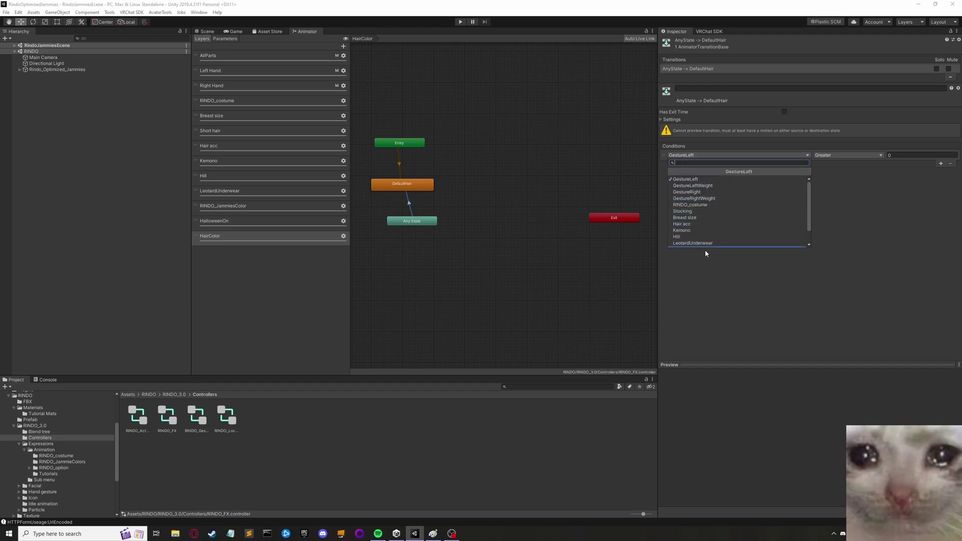
scroll(692, 245, down, 2)
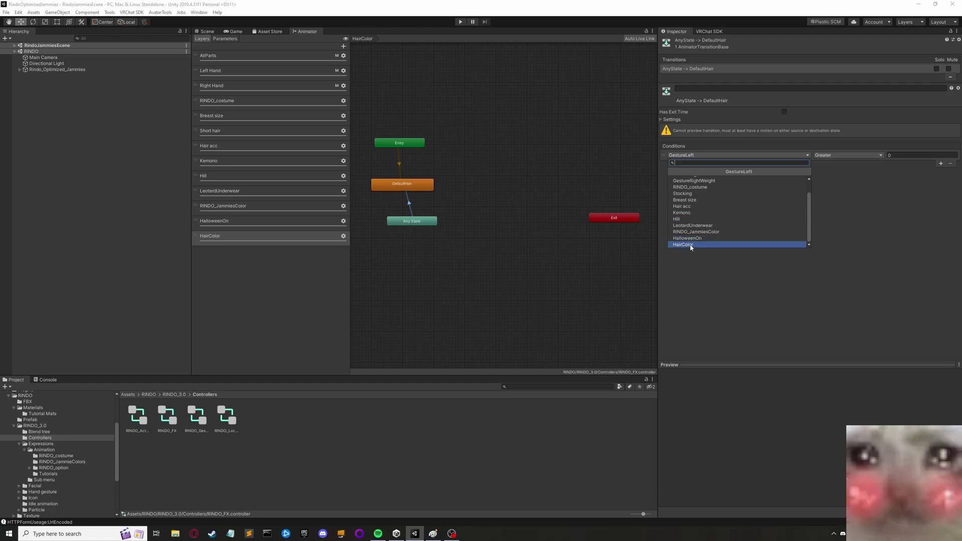
click(691, 246)
click(848, 155)
click(833, 180)
click(411, 185)
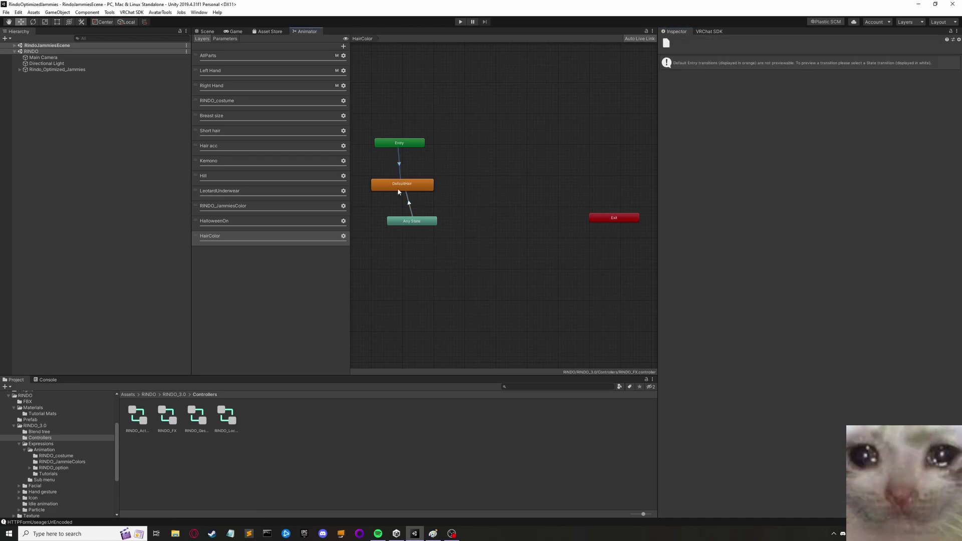
click(420, 224)
click(471, 207)
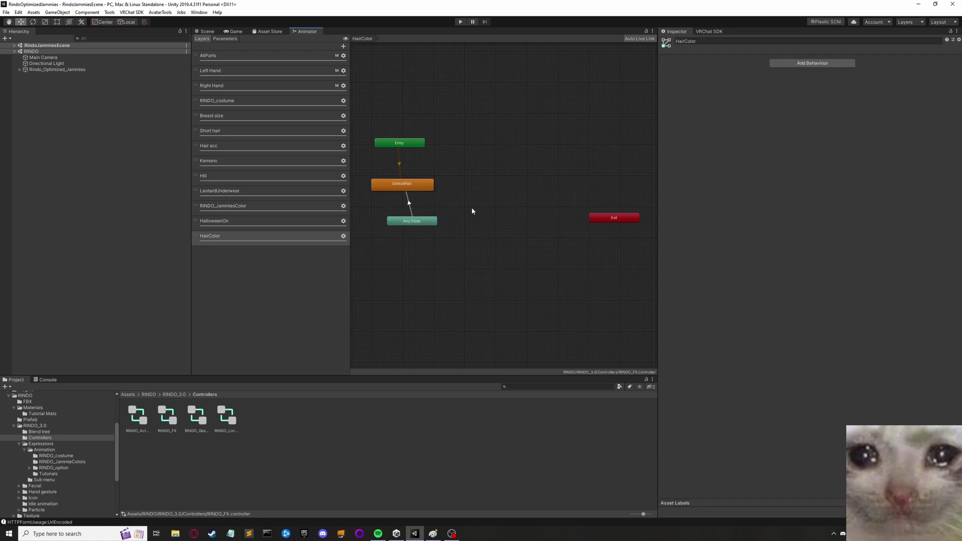
Step: Create another empty state and pull the new states out from behind DefaultHair
right_click(495, 190)
mouse_move(518, 196)
click(599, 193)
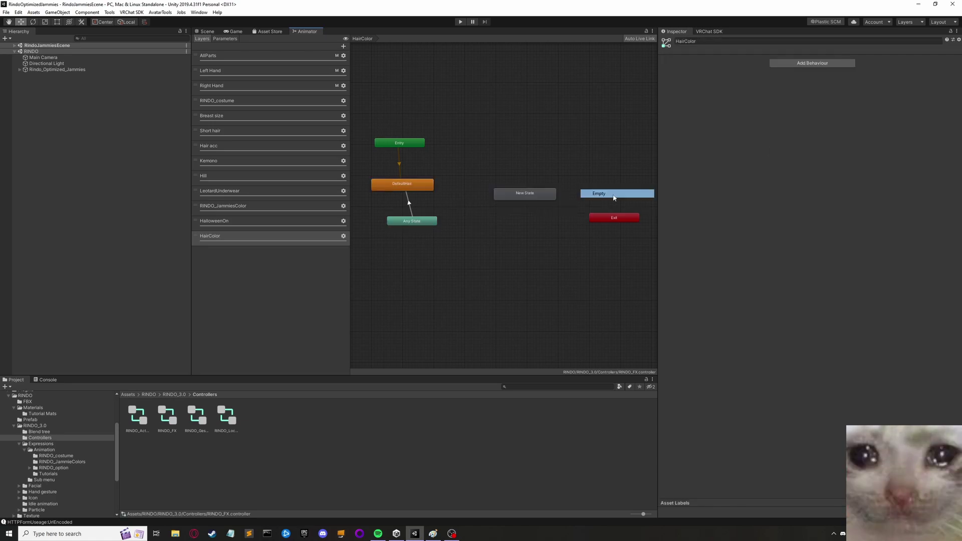
drag(515, 190, 489, 157)
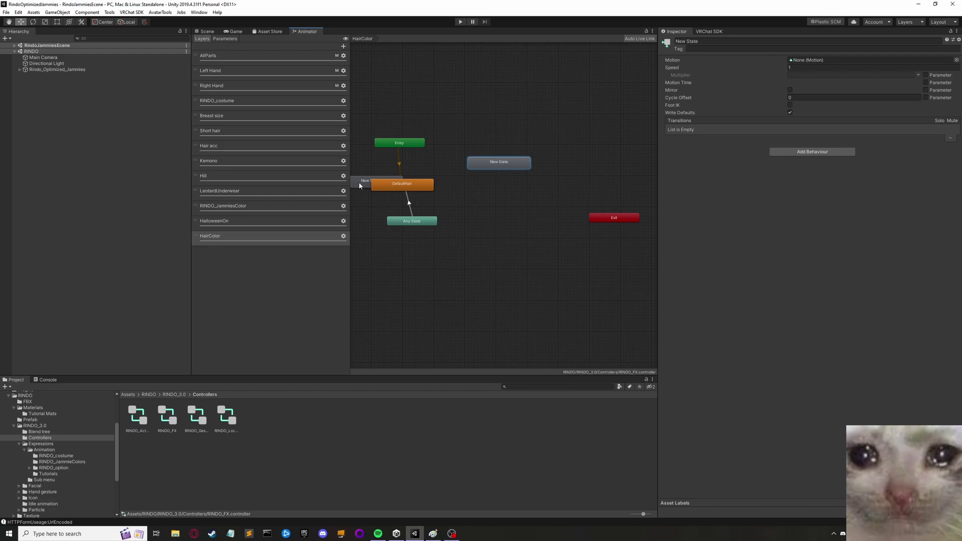
drag(360, 184, 485, 237)
Step: Rename two of the new states to Red Hair and White Hair
click(499, 162)
click(715, 42)
text(Re)
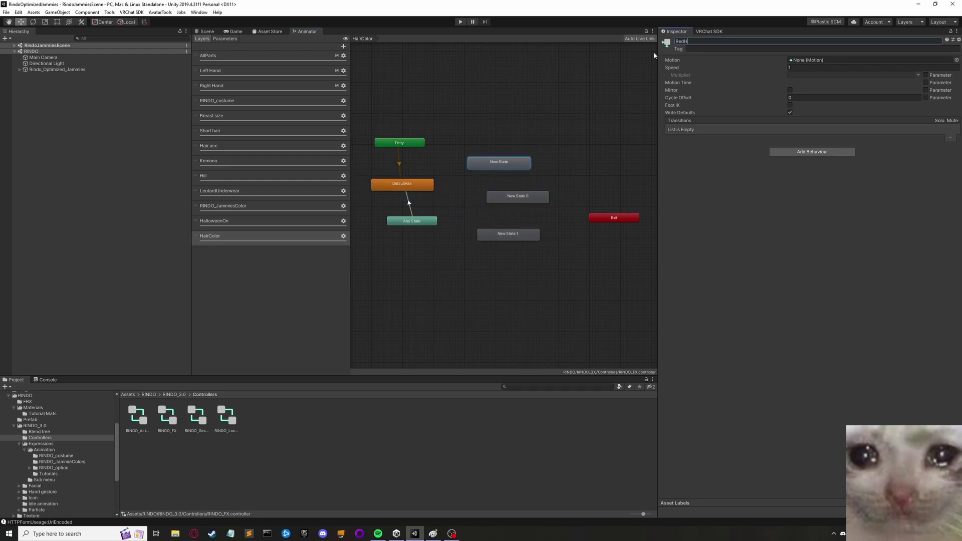
text(d Hair)
key(Return)
click(488, 199)
click(718, 42)
text(White)
Step: Rename the remaining new state to Green Hair
click(528, 236)
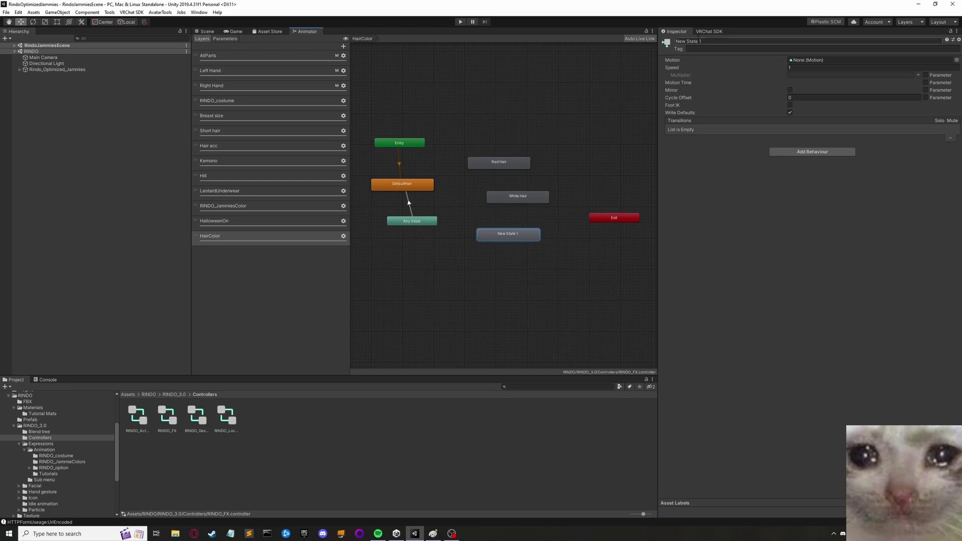
click(728, 43)
text(Green Hair)
click(520, 279)
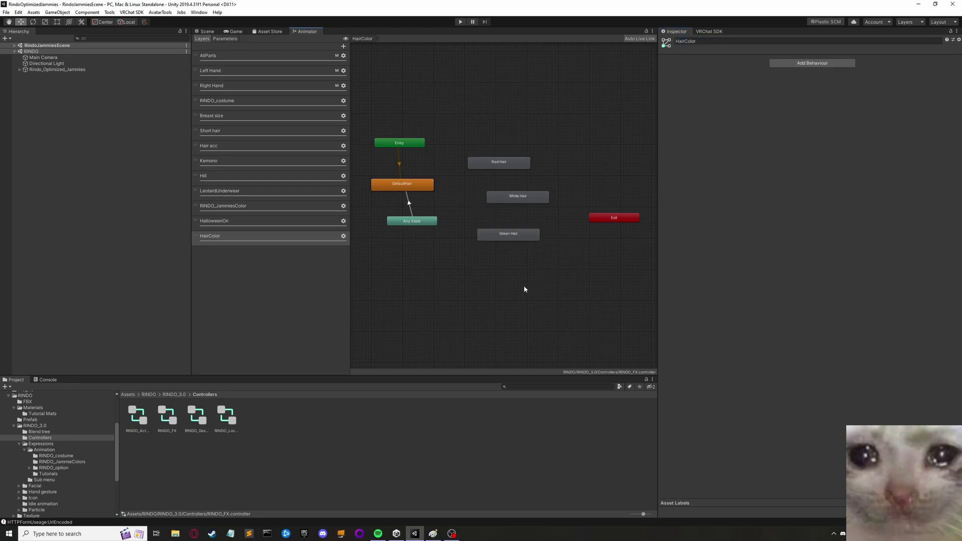
click(429, 221)
right_click(429, 221)
Step: Add Any State transitions leading to Red Hair, White Hair and Green Hair
click(441, 226)
click(490, 166)
drag(426, 223, 457, 224)
click(429, 224)
right_click(427, 222)
click(441, 227)
click(496, 199)
right_click(408, 224)
click(433, 226)
click(497, 236)
Step: Rearrange the Green, White and Red Hair nodes and review Any State's transitions
click(507, 165)
click(492, 239)
drag(492, 239, 489, 263)
drag(516, 197, 509, 215)
drag(504, 171, 513, 171)
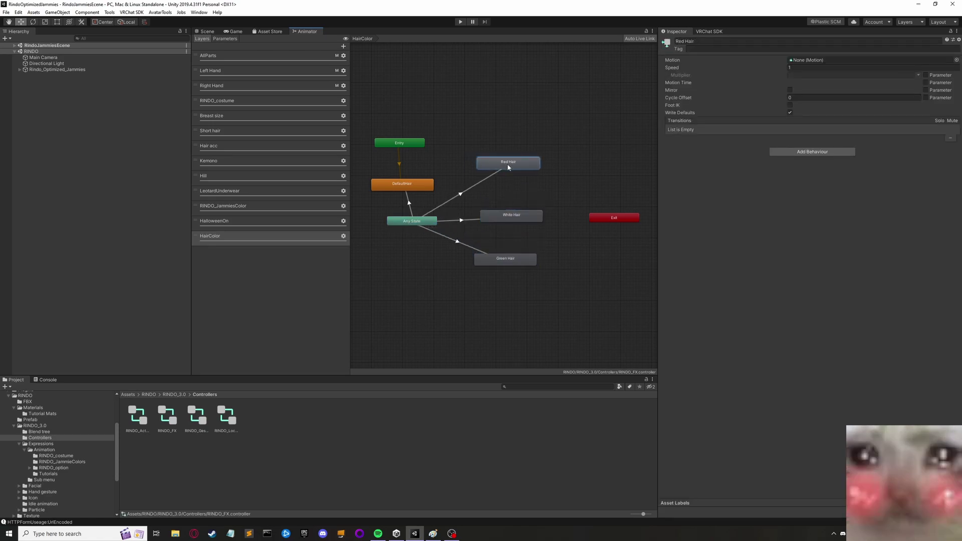
click(409, 202)
click(412, 219)
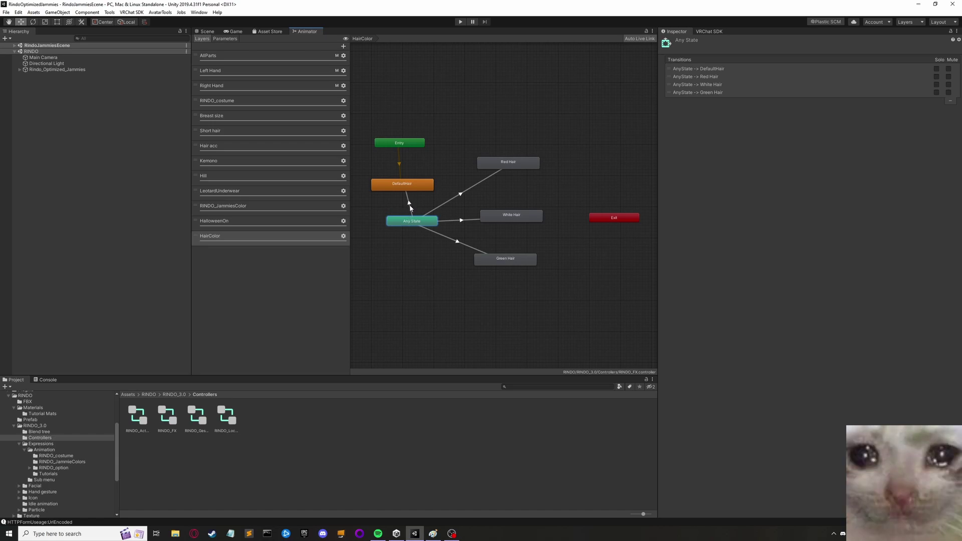
Step: Give the Any State → Red Hair transition the condition HairColor Equals 1
click(410, 207)
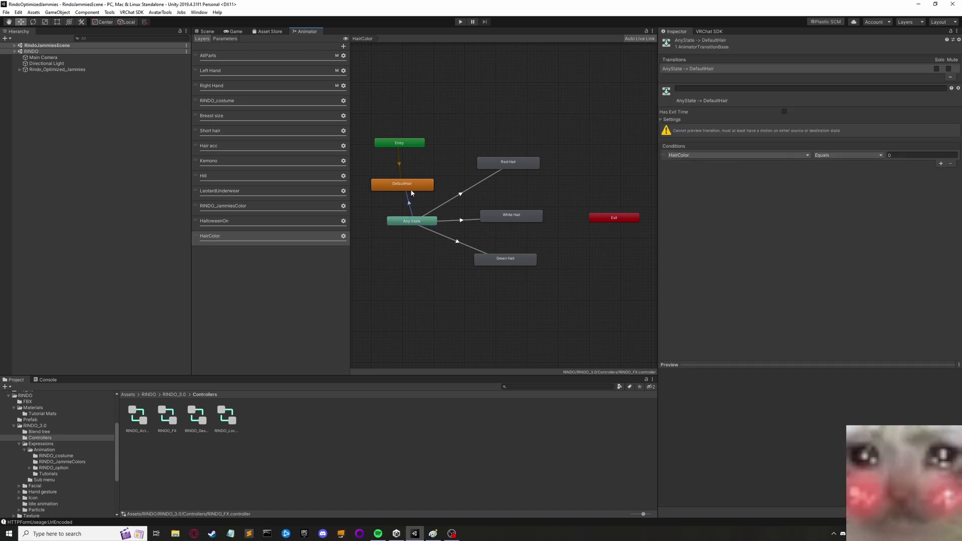
click(426, 221)
click(439, 206)
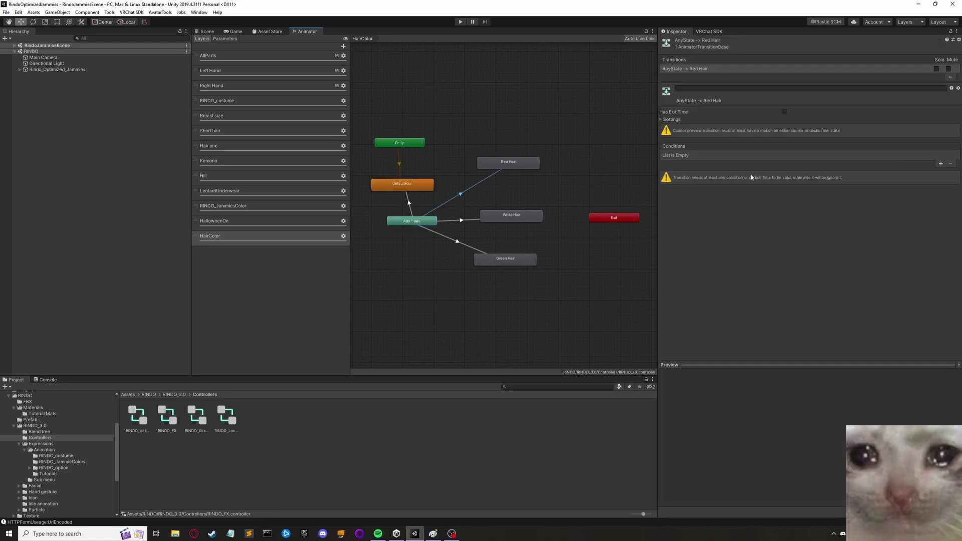
click(722, 155)
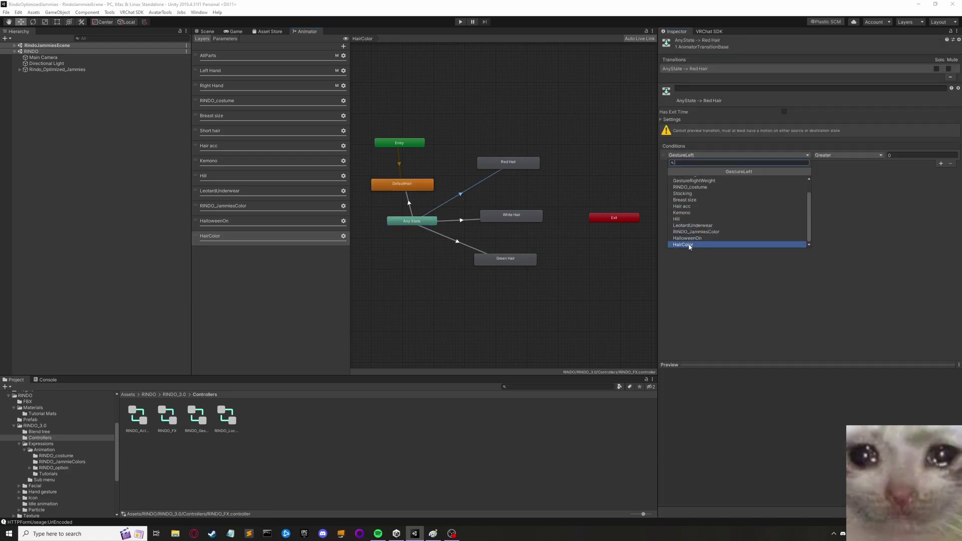
click(692, 244)
click(829, 155)
click(833, 179)
click(902, 155)
text(1)
click(552, 236)
click(508, 162)
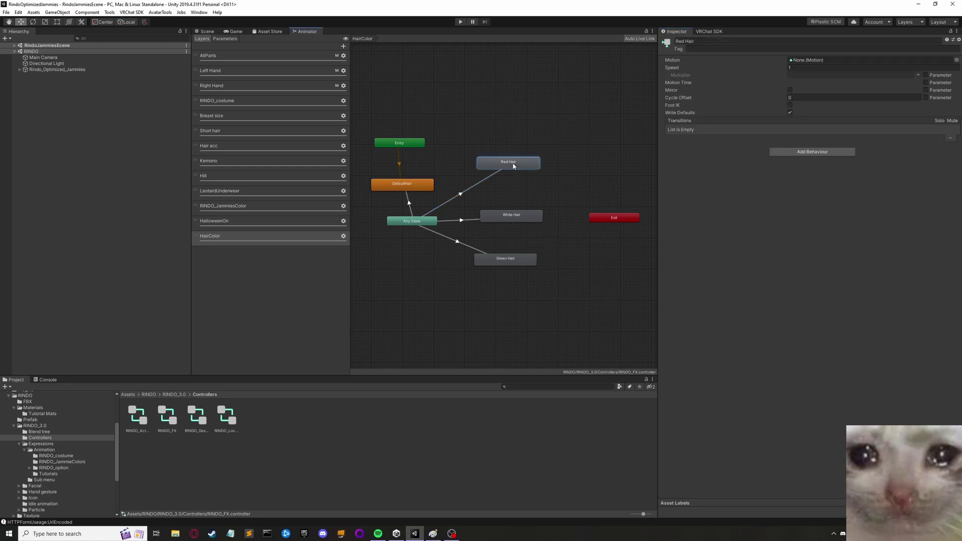
Step: Add a HairColor Equals 2 condition to the Any State → White Hair transition
click(460, 220)
click(942, 164)
click(732, 155)
click(692, 243)
click(877, 155)
click(835, 179)
text(2)
click(582, 212)
click(523, 215)
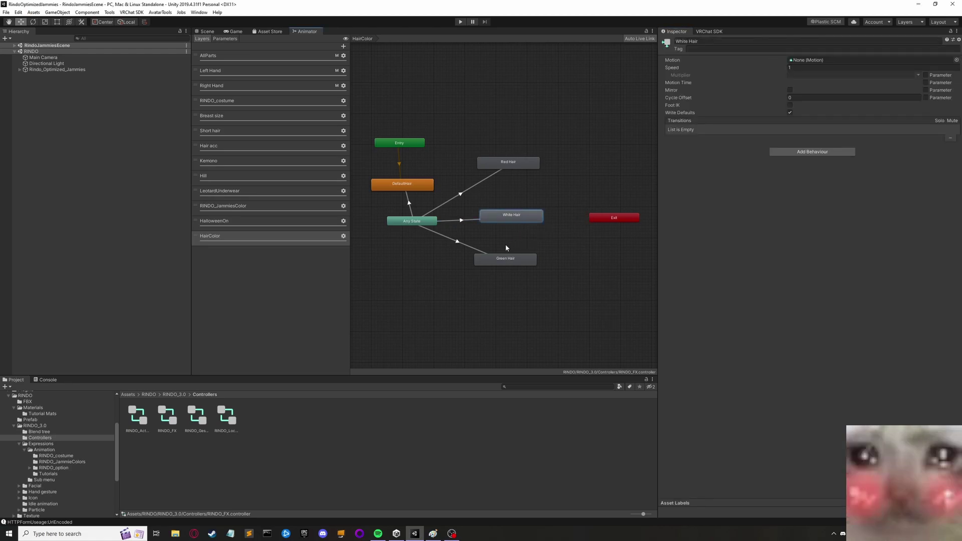
Step: Add a HairColor Equals 3 condition to the Any State → Green Hair transition
click(457, 242)
click(942, 164)
click(724, 156)
scroll(702, 230, down, 2)
click(696, 245)
click(859, 155)
click(847, 179)
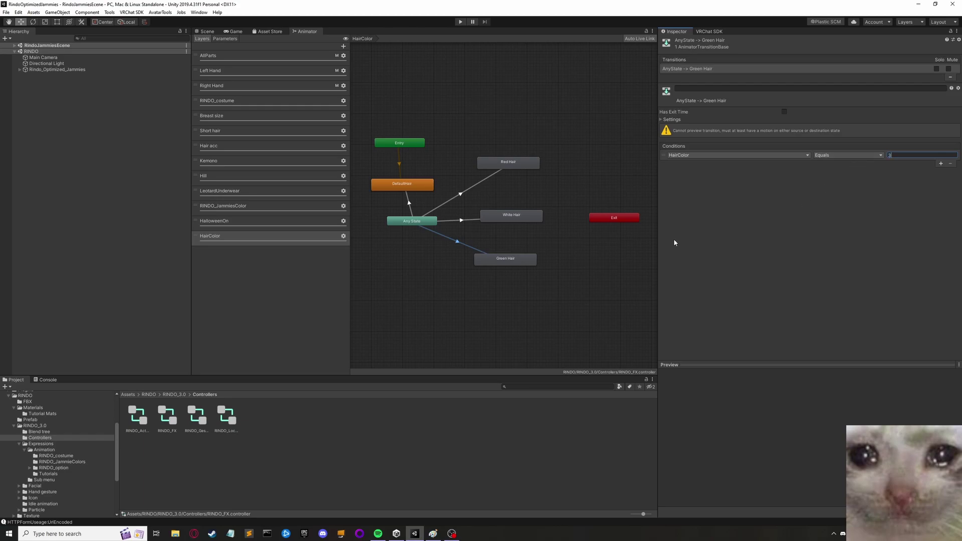
click(550, 260)
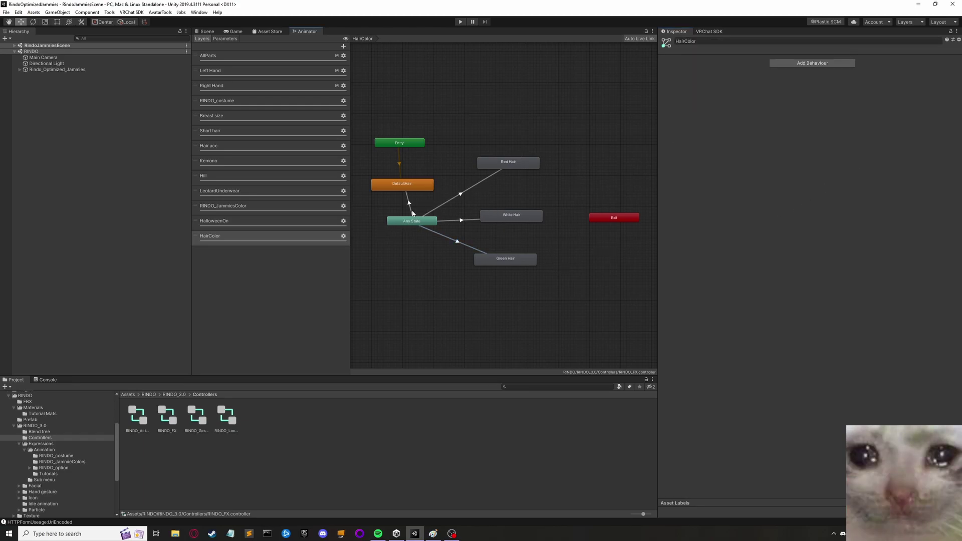
Step: Check the HairColor parameter, reselect the DefaultHair state and go to the RINDO_3.0 folder
click(225, 39)
click(224, 172)
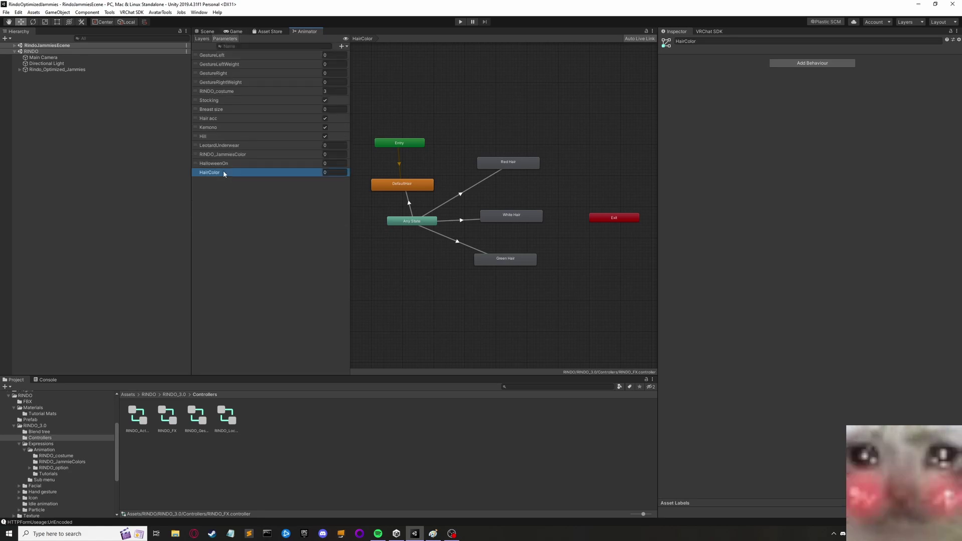
click(201, 40)
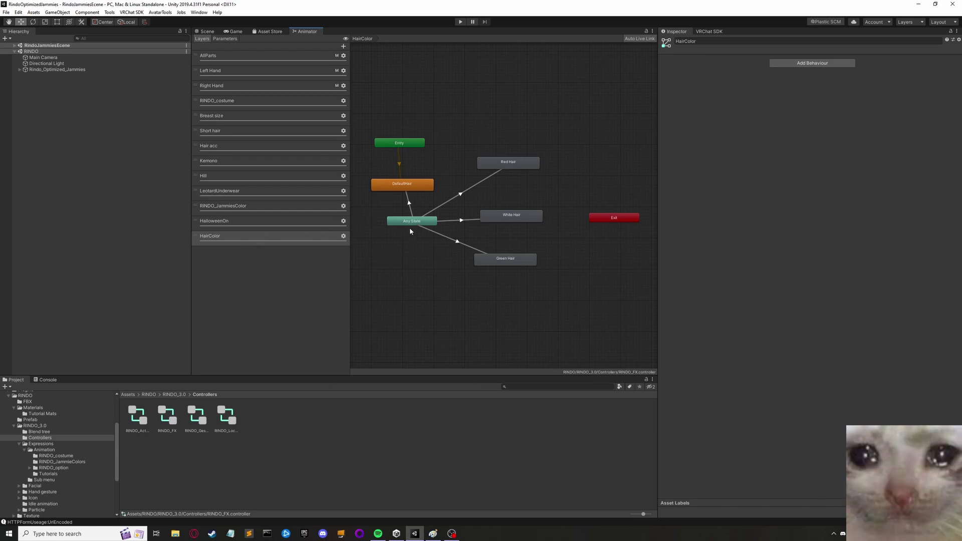
click(412, 184)
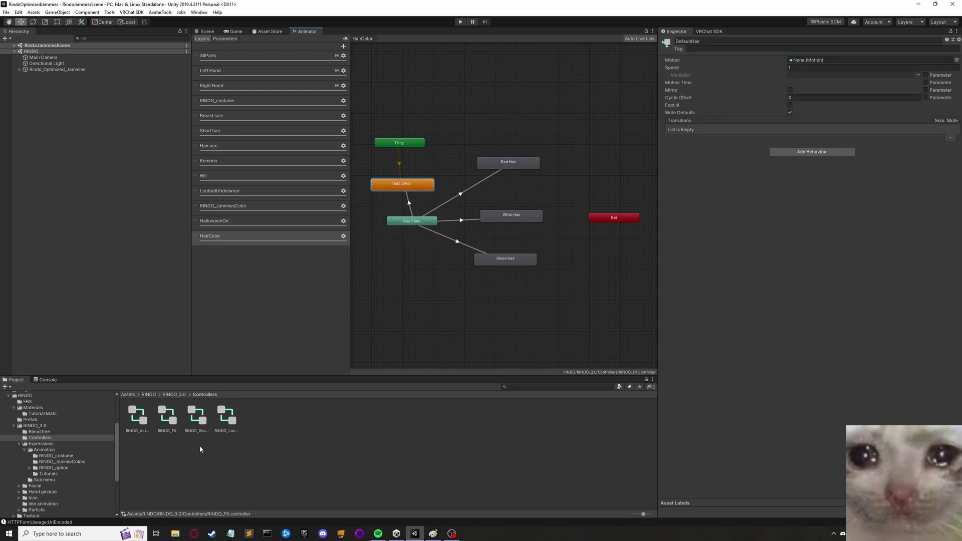
click(173, 395)
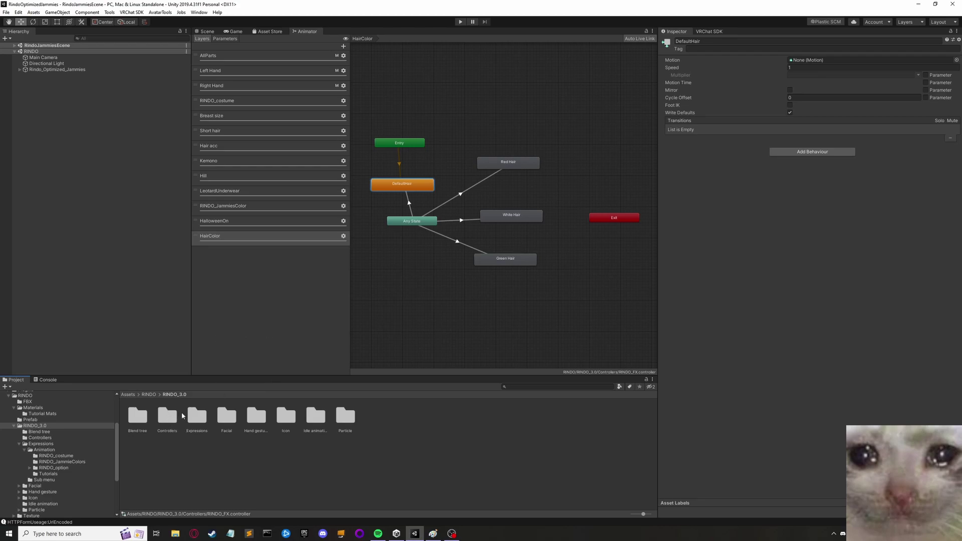
Step: In Expressions > Animation > Tutorials, assign the Default Hair and Red Hair clips to their states
double_click(197, 416)
double_click(148, 419)
double_click(227, 416)
click(402, 184)
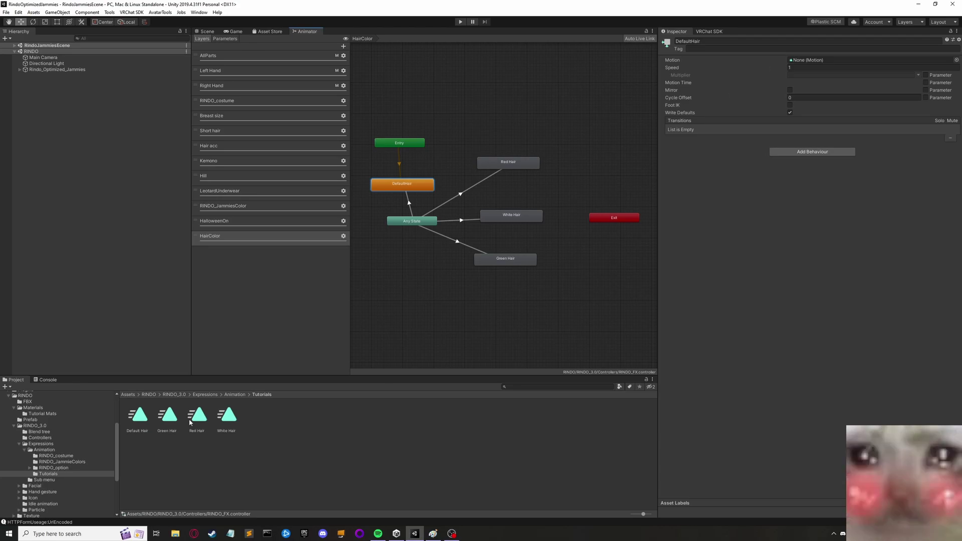
drag(138, 415, 821, 61)
click(501, 164)
drag(197, 415, 799, 59)
Step: Assign the White Hair and Green Hair clips to their states and review the Green Hair transition
click(515, 219)
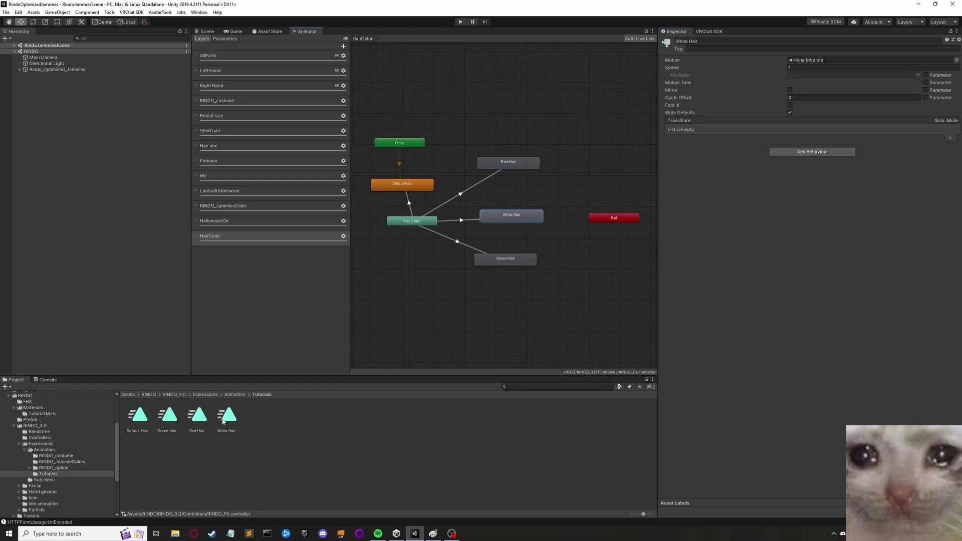
drag(224, 422, 811, 59)
click(169, 417)
click(505, 259)
drag(168, 416, 814, 61)
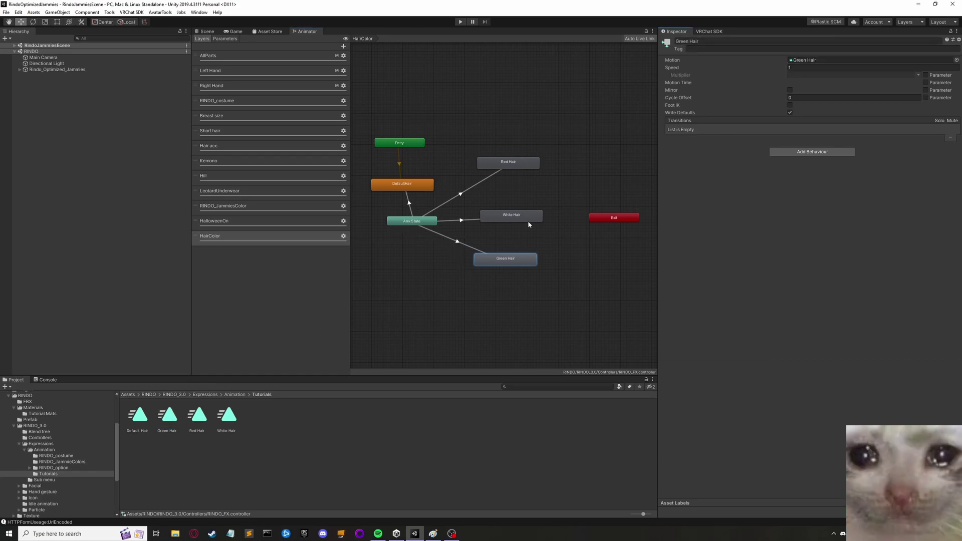
click(458, 245)
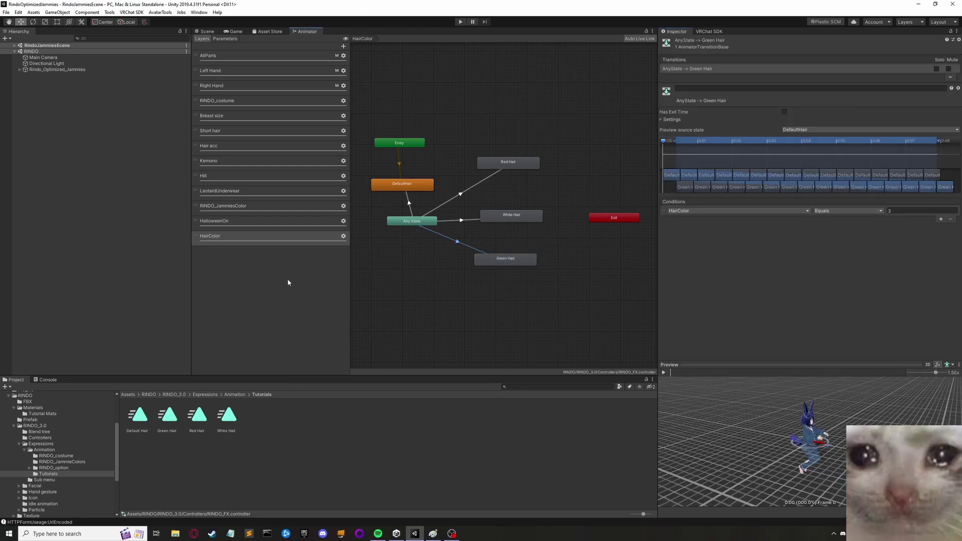
click(244, 356)
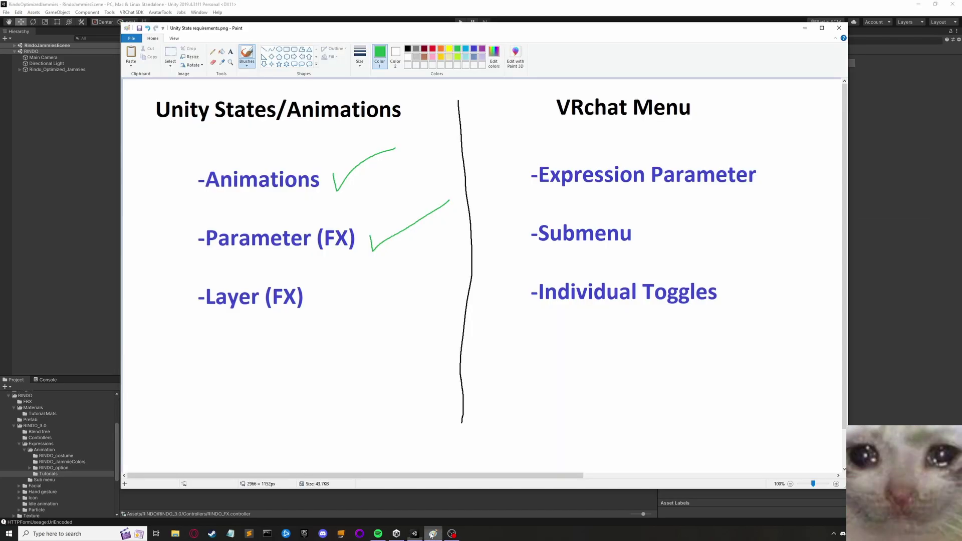
Step: Draw a green tick beside Layer (FX) on the Paint checklist
key(alt+Tab)
drag(321, 289, 360, 280)
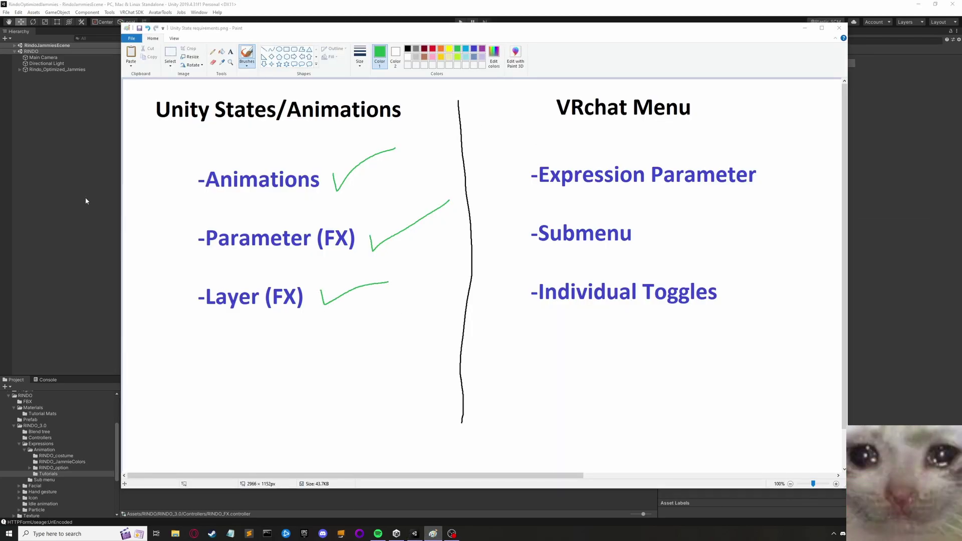
click(85, 198)
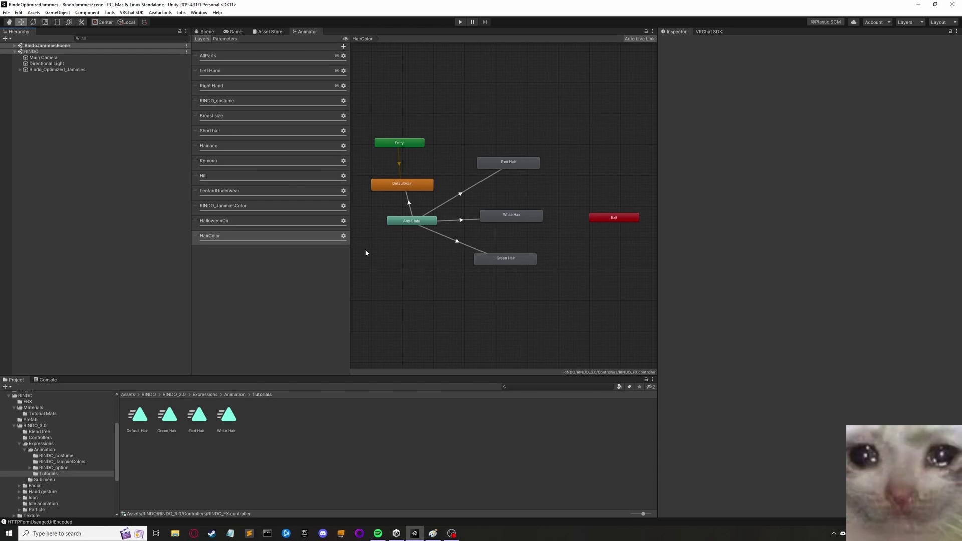
Step: Clear the Animator graph selection and return to the RINDO_3.0 folder in Unity
click(325, 274)
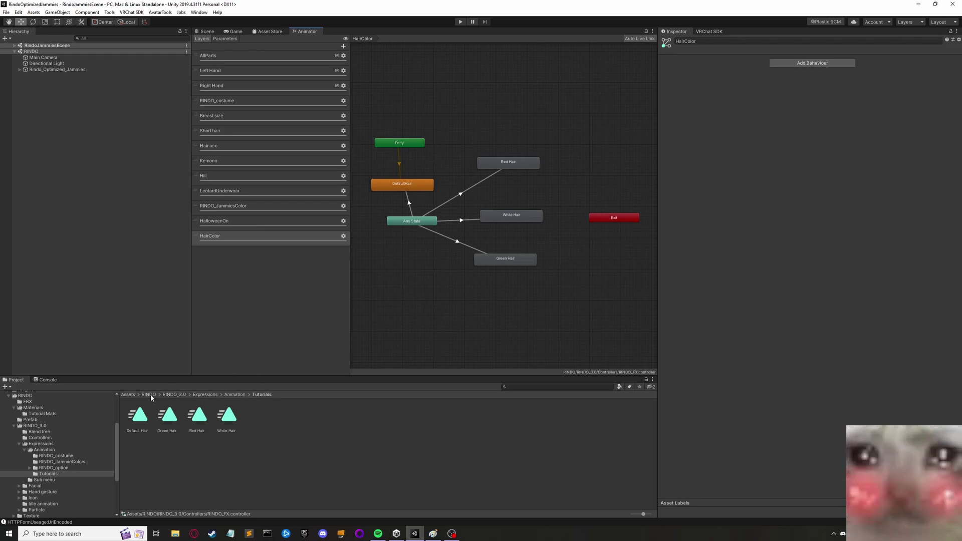
click(433, 534)
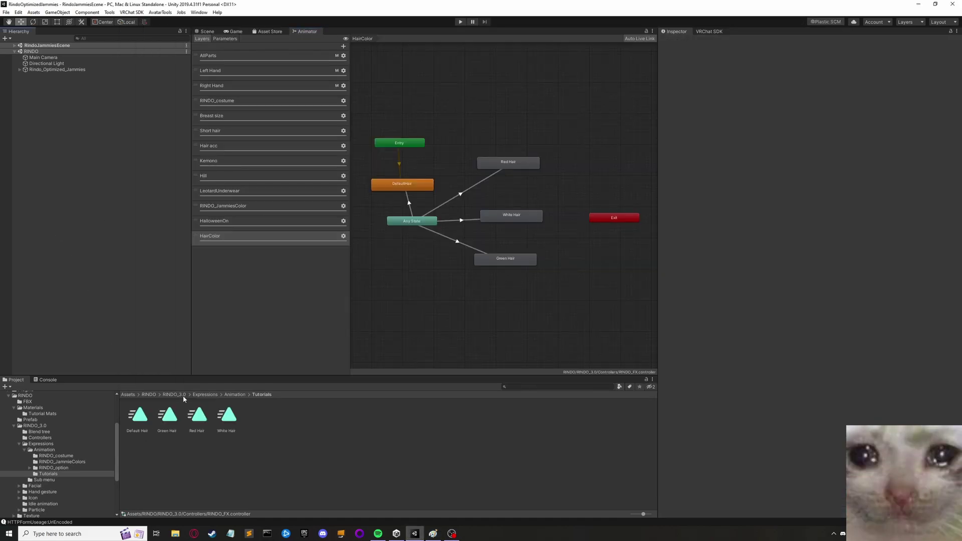
click(173, 395)
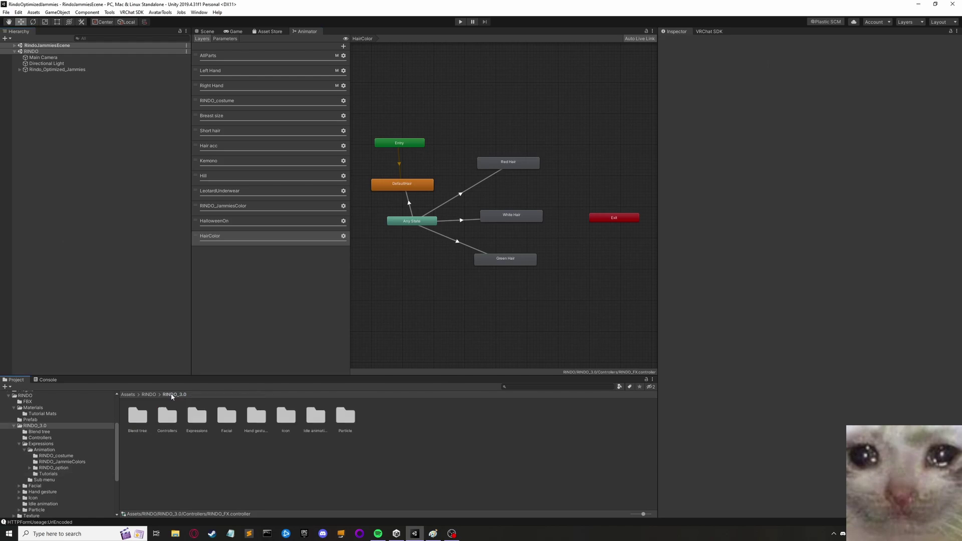
Step: Open the RINDO_ExpressionParameters asset in RINDO_3.0 > Expressions
click(147, 394)
double_click(226, 416)
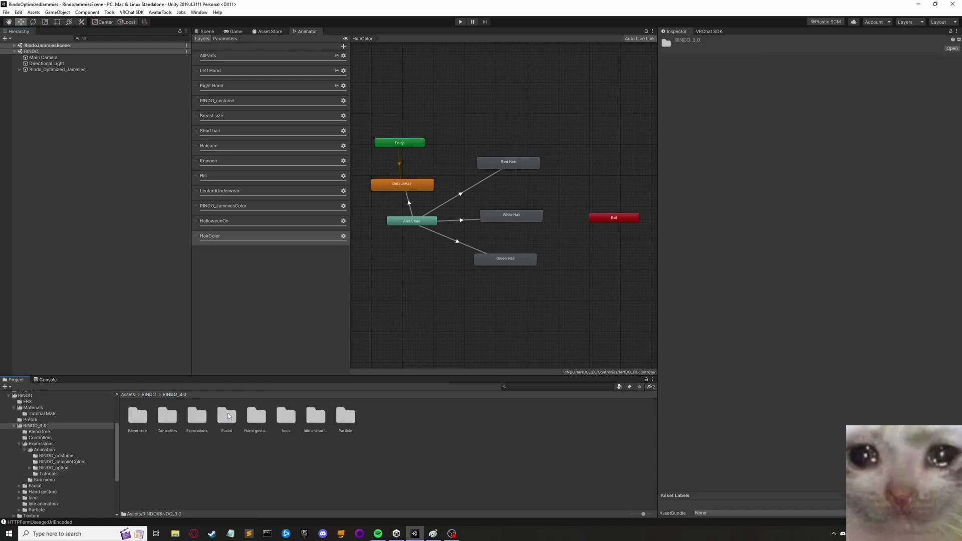
double_click(167, 420)
click(174, 396)
double_click(195, 416)
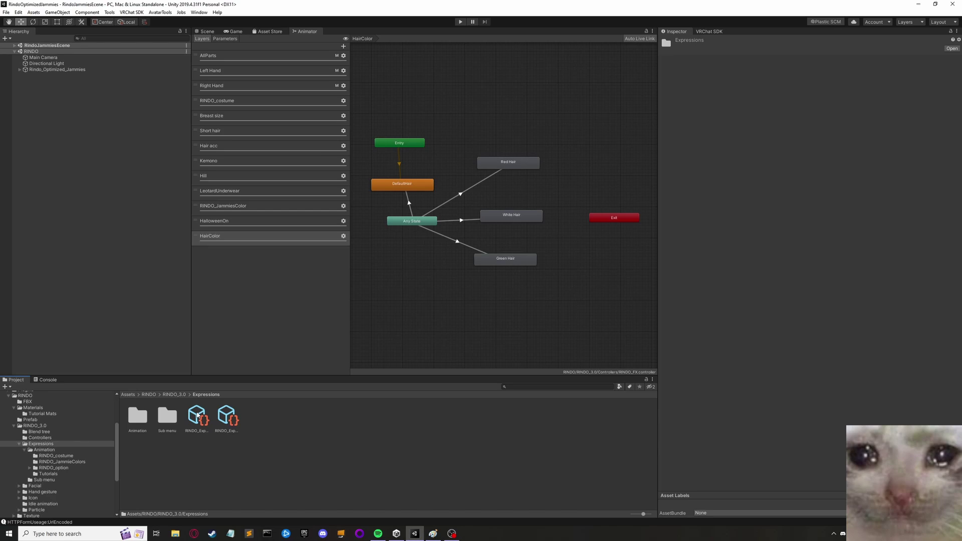
click(199, 413)
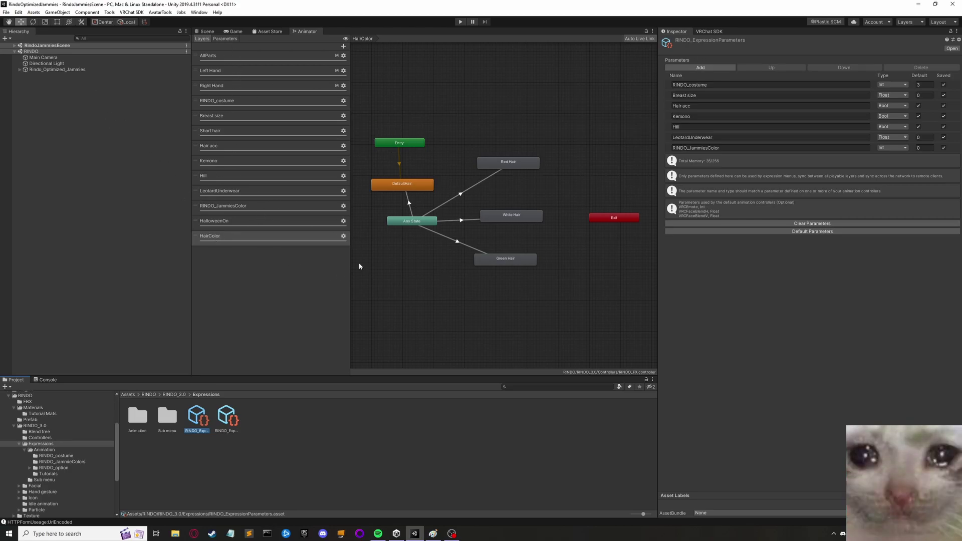
Step: Add a HairColor Int expression parameter defaulting to 0, then bring up the Paint checklist
click(701, 67)
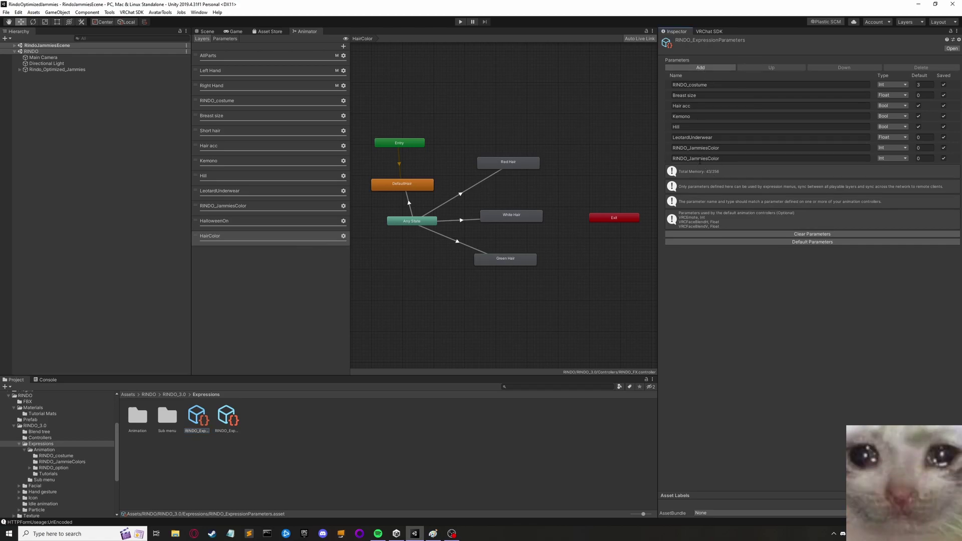
double_click(700, 159)
text(HairCol)
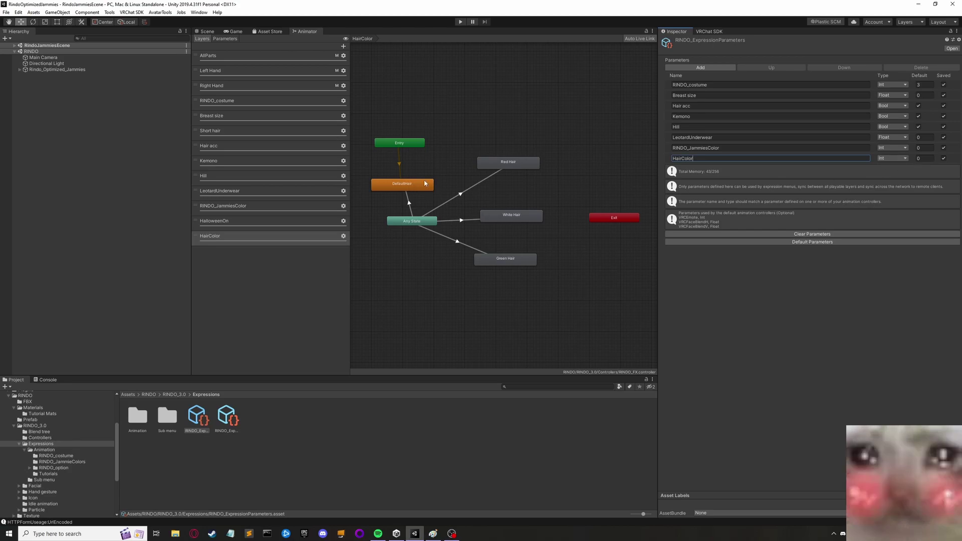
click(433, 534)
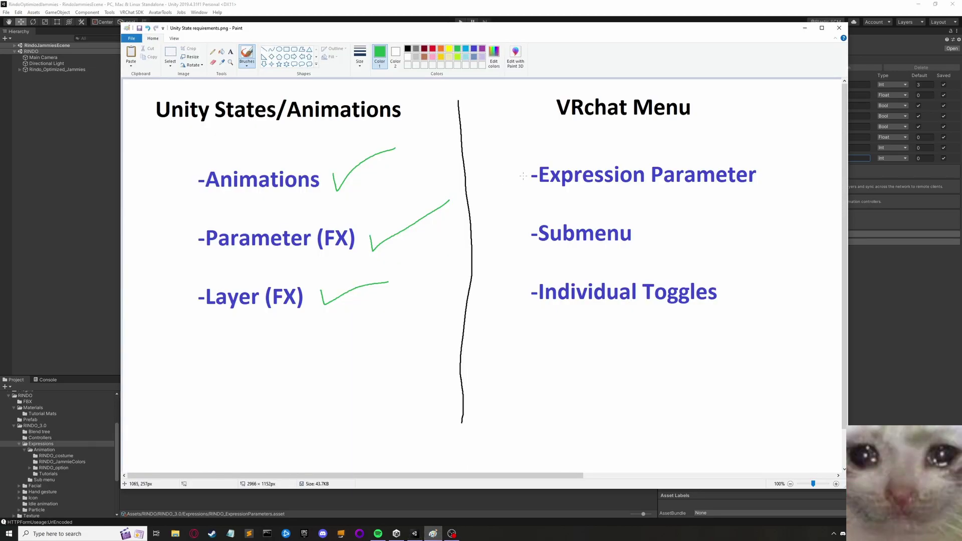
Step: Draw green lines linking Expression Parameter to Parameter (FX) and on to Layer (FX), then minimise Paint
mouse_move(527, 175)
mouse_down()
mouse_move(411, 255)
mouse_move(392, 262)
mouse_move(370, 244)
mouse_move(391, 255)
mouse_move(371, 298)
mouse_up()
mouse_move(461, 237)
mouse_down()
mouse_move(428, 275)
mouse_move(442, 280)
mouse_up()
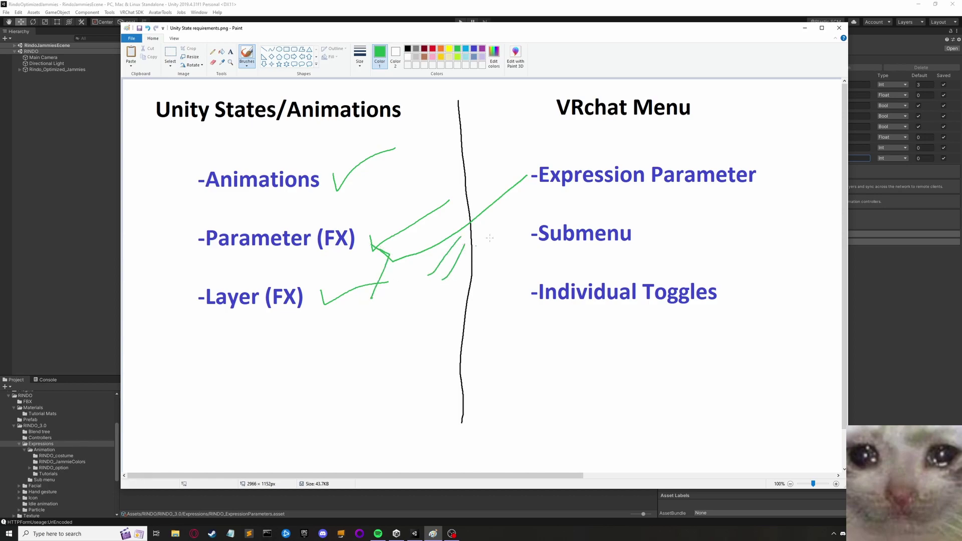
click(808, 27)
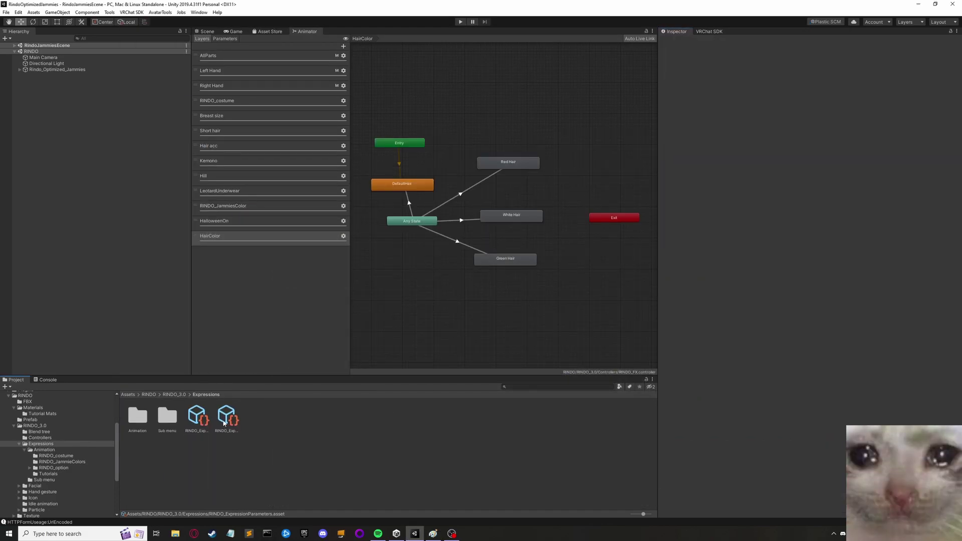
Step: Duplicate the empty Sub_option 1 submenu in Expressions > Sub menu to create Sub_option 2
click(224, 423)
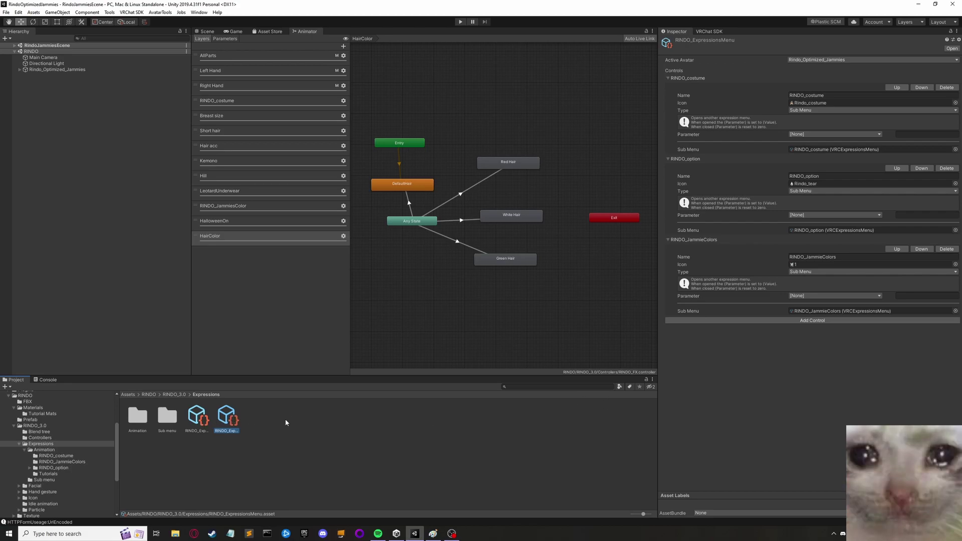
double_click(168, 416)
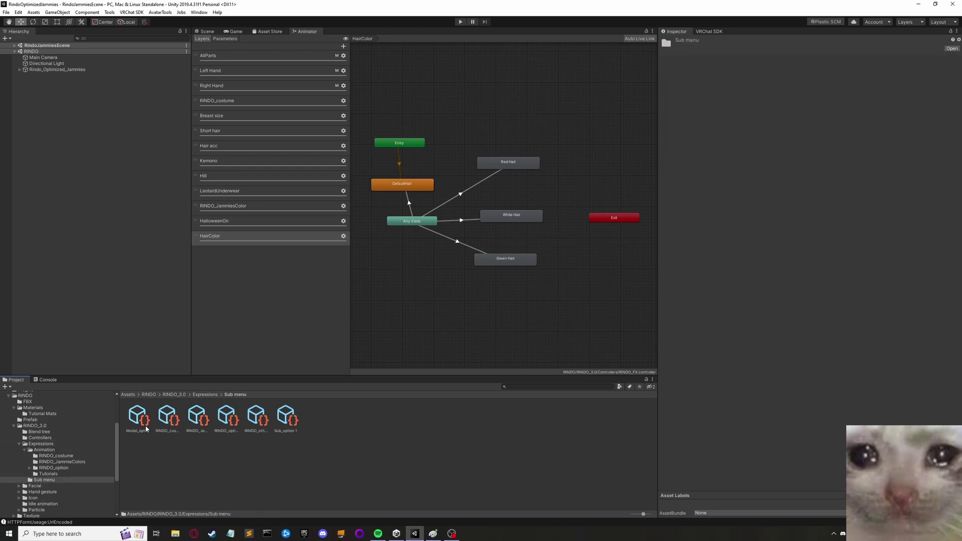
click(292, 423)
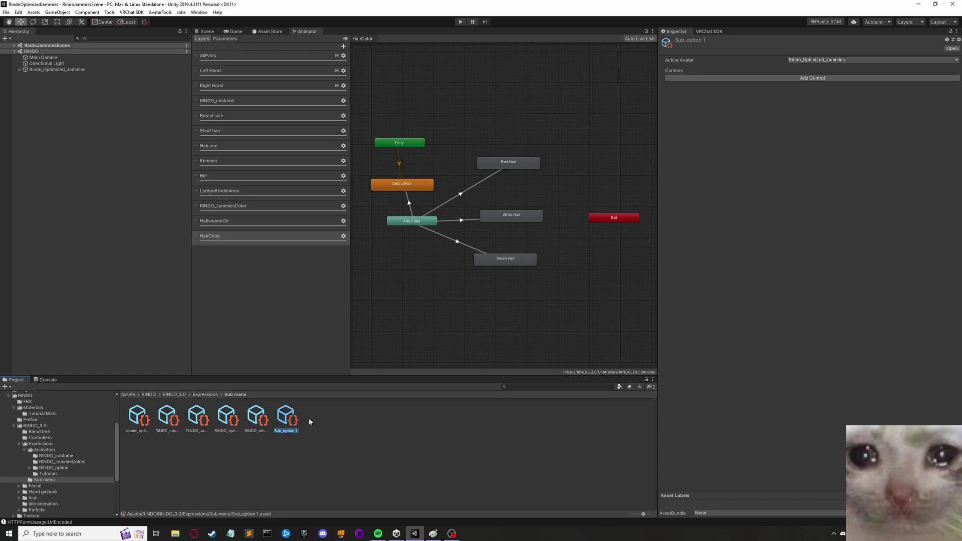
key(ctrl+d)
Step: Compare with RINDO_JammieColors, then add a first control to Sub_option 2
click(260, 428)
click(204, 423)
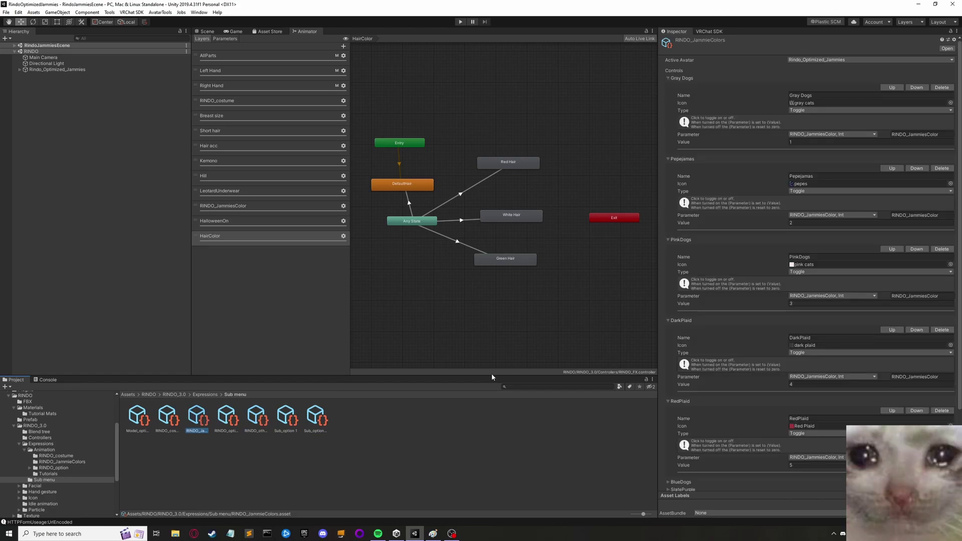
click(316, 418)
click(772, 79)
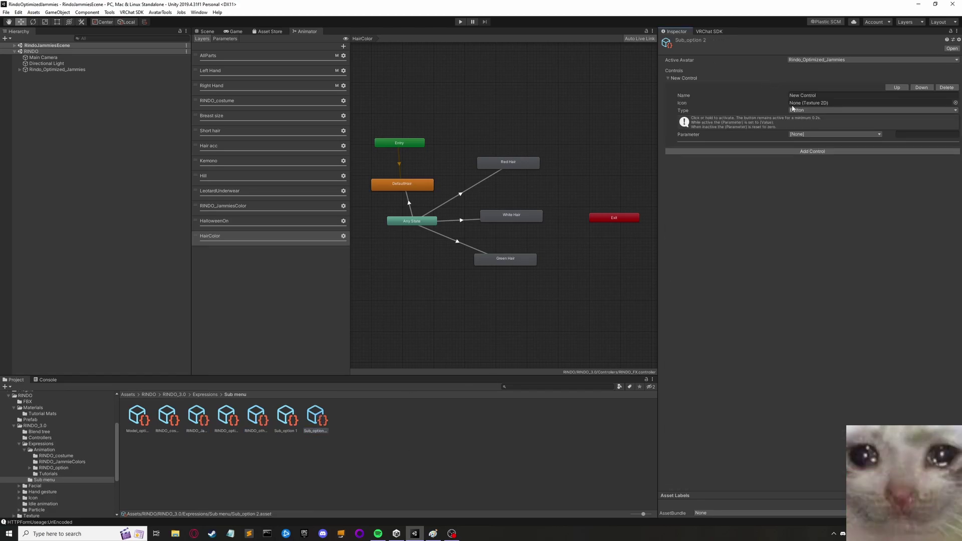
click(816, 96)
Step: Name the first control Red Hair and make it a toggle driving HairColor with value 1
text(Red Hair)
click(808, 110)
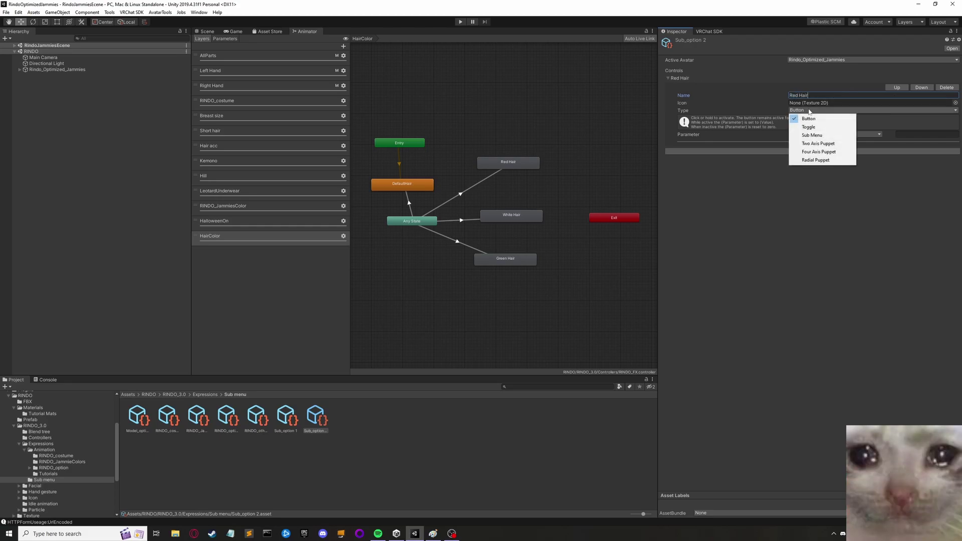
click(808, 127)
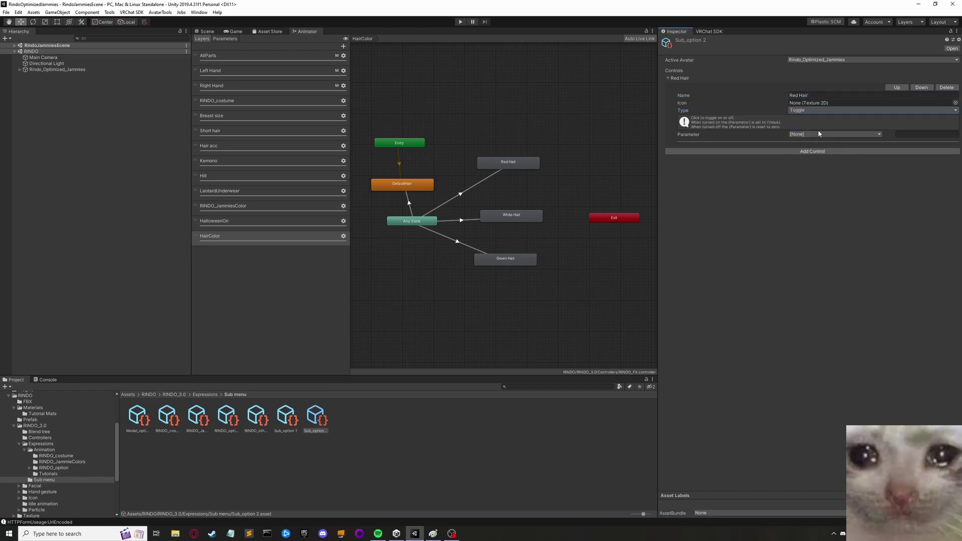
click(813, 132)
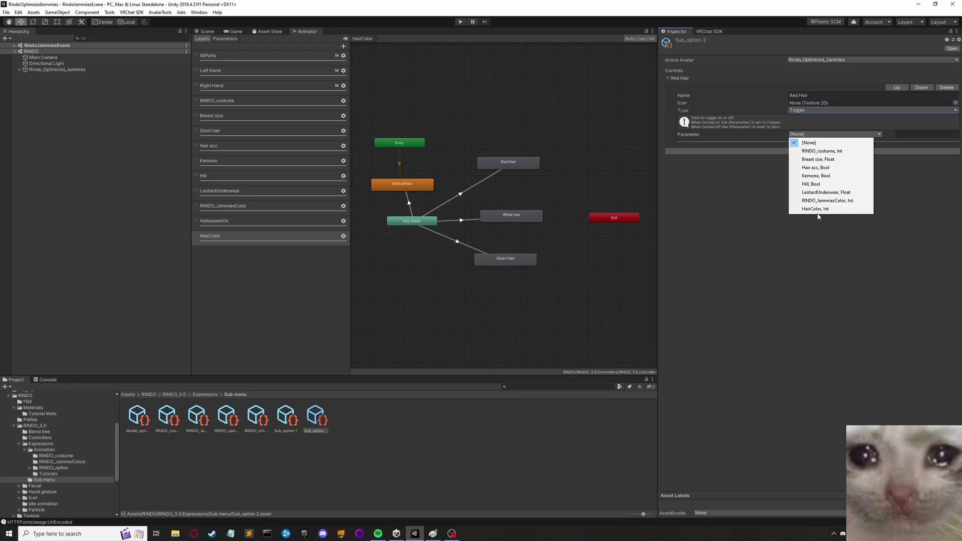
click(817, 208)
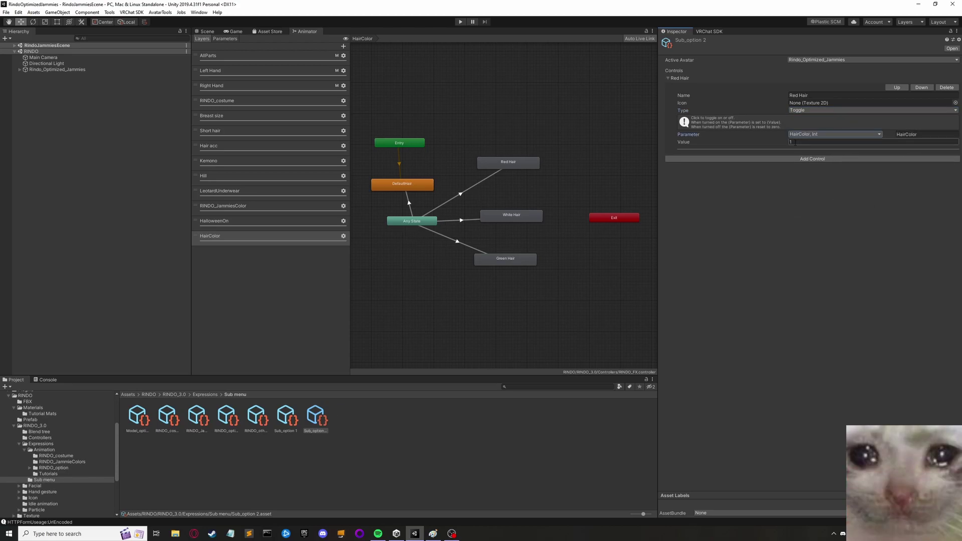
Step: Add a White Hair toggle driving HairColor with value 2
click(779, 158)
click(809, 176)
text(White Hair)
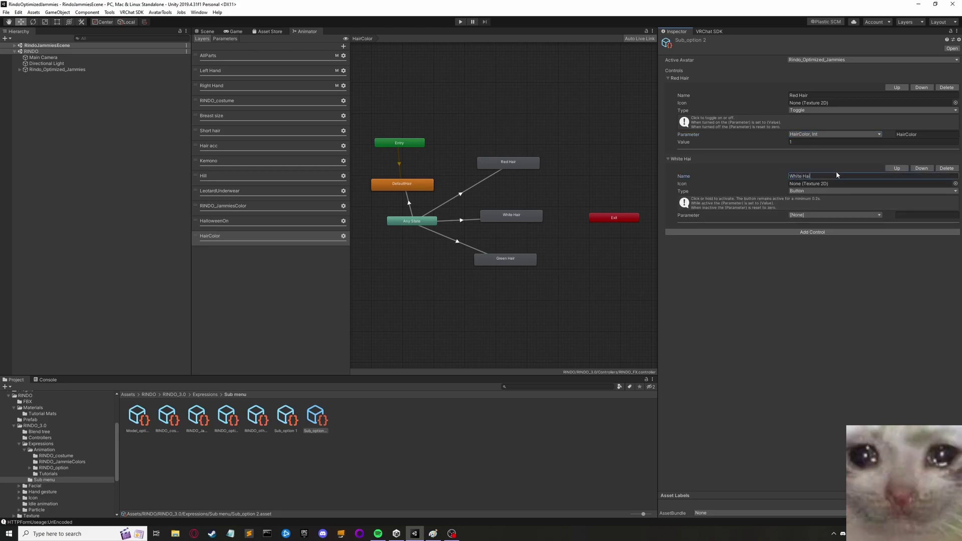
click(836, 191)
click(827, 207)
click(836, 215)
click(827, 289)
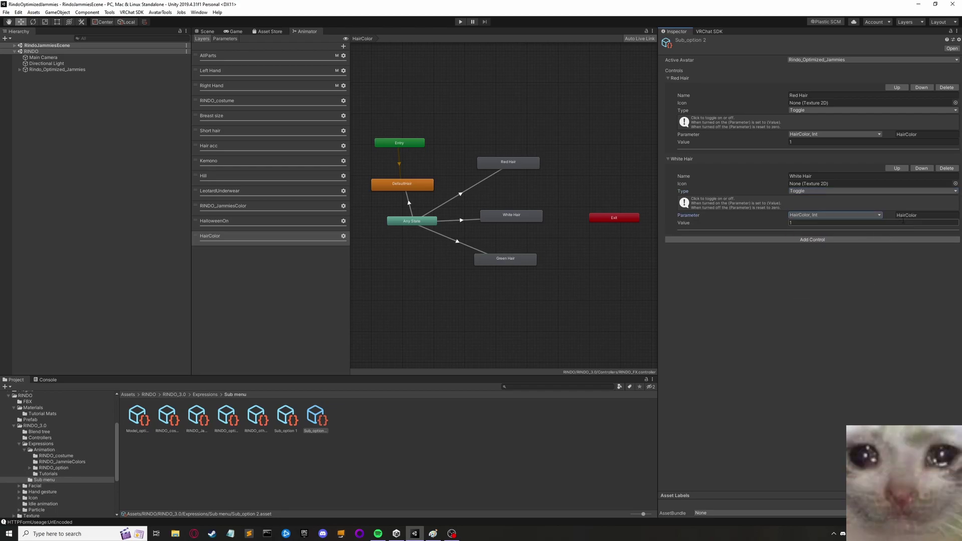
click(895, 224)
Step: Add a Green Hair toggle driving HairColor with value 3
click(775, 240)
click(797, 256)
text(Green Hair)
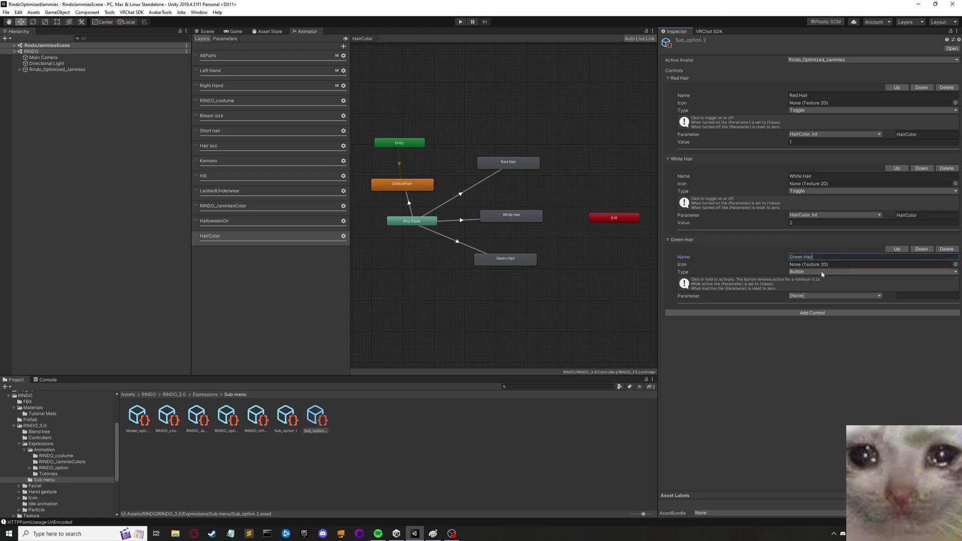
click(823, 272)
click(822, 288)
click(825, 296)
click(826, 371)
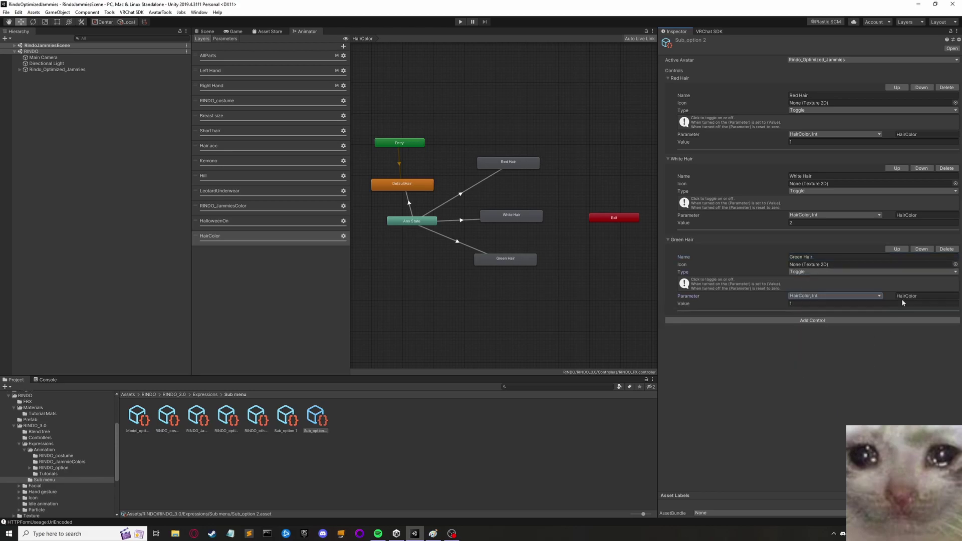
click(884, 304)
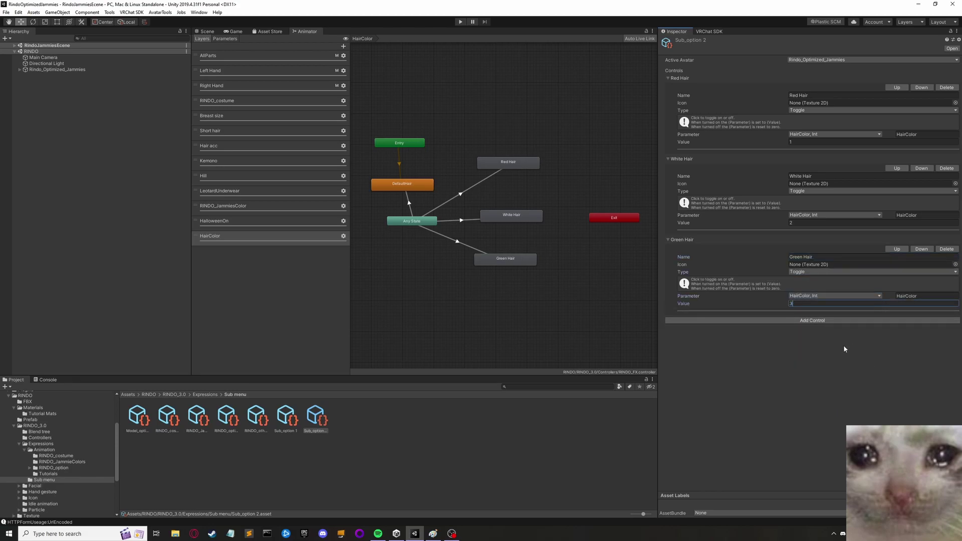
key(Return)
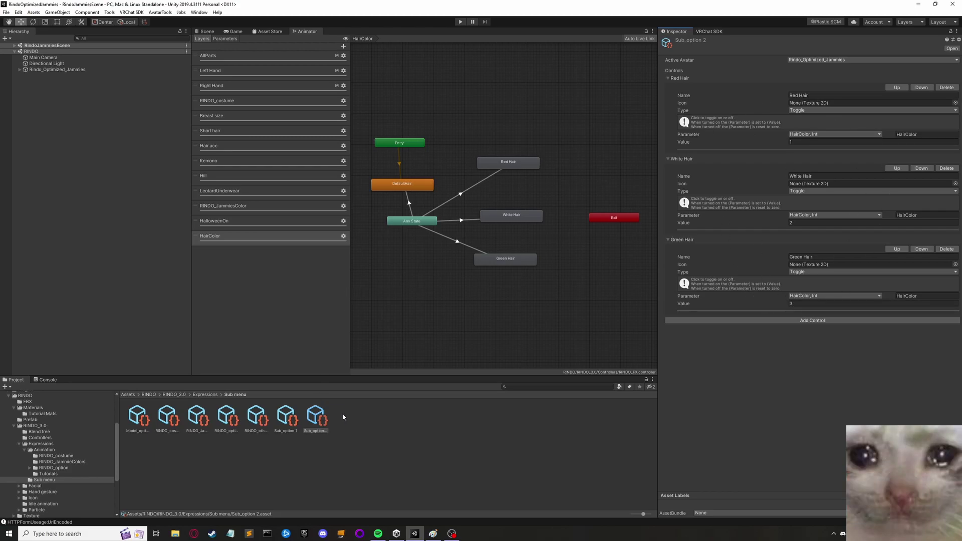
Step: Rename the Sub_option 2 asset to 'Hair Color Submenu'
click(317, 435)
text(Hair Color)
text( Submenu)
key(Return)
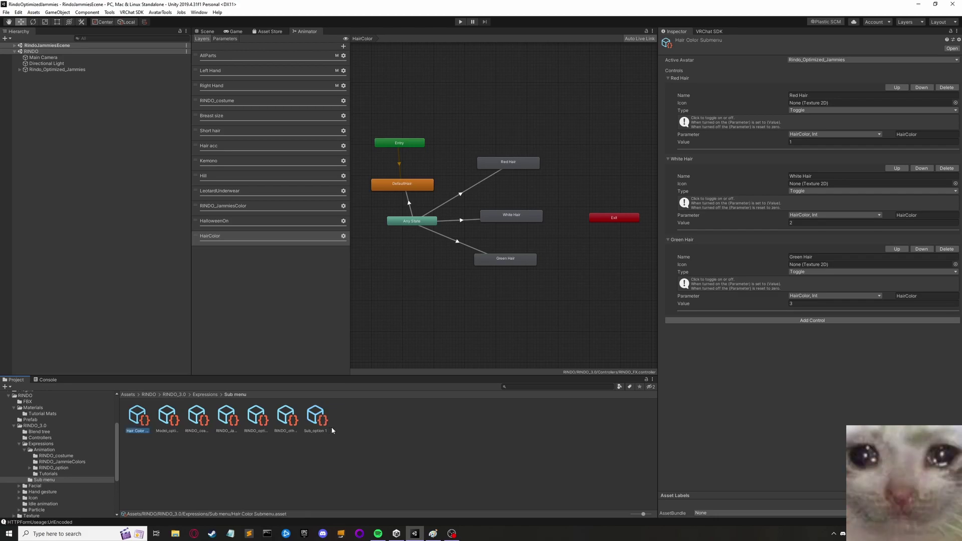
click(204, 395)
click(216, 416)
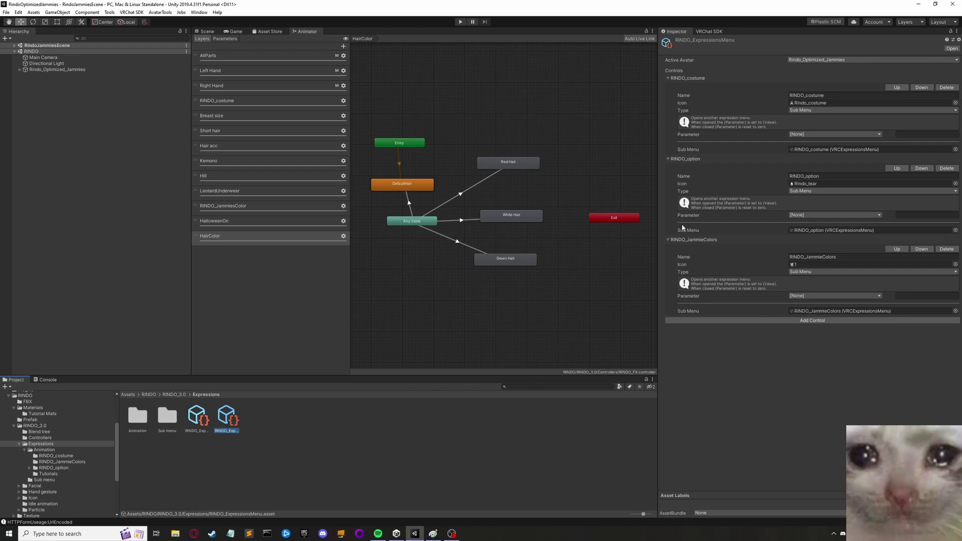
Step: Add a 'Hair Colors' control to RINDO_ExpressionsMenu with texture 2 as its icon
click(804, 322)
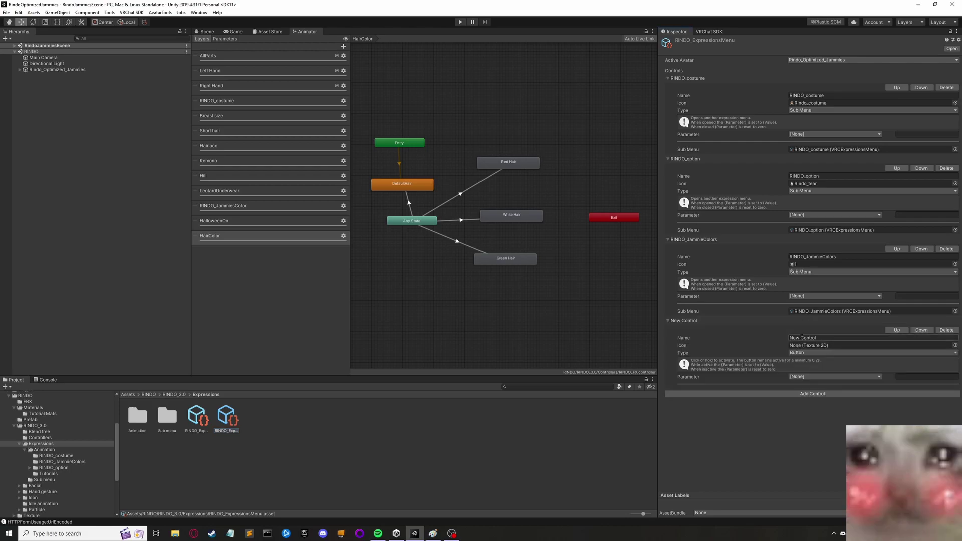
click(809, 336)
text(Hair Colors)
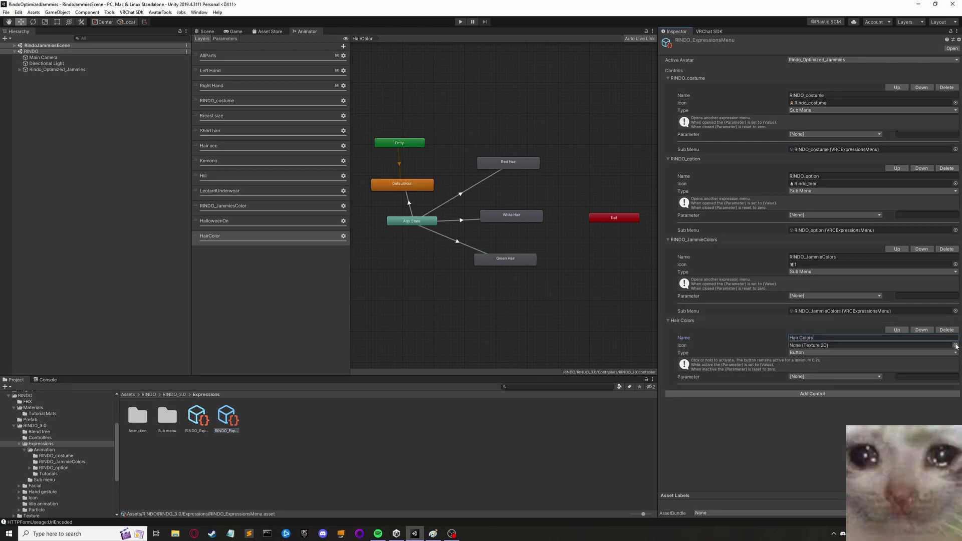
click(956, 345)
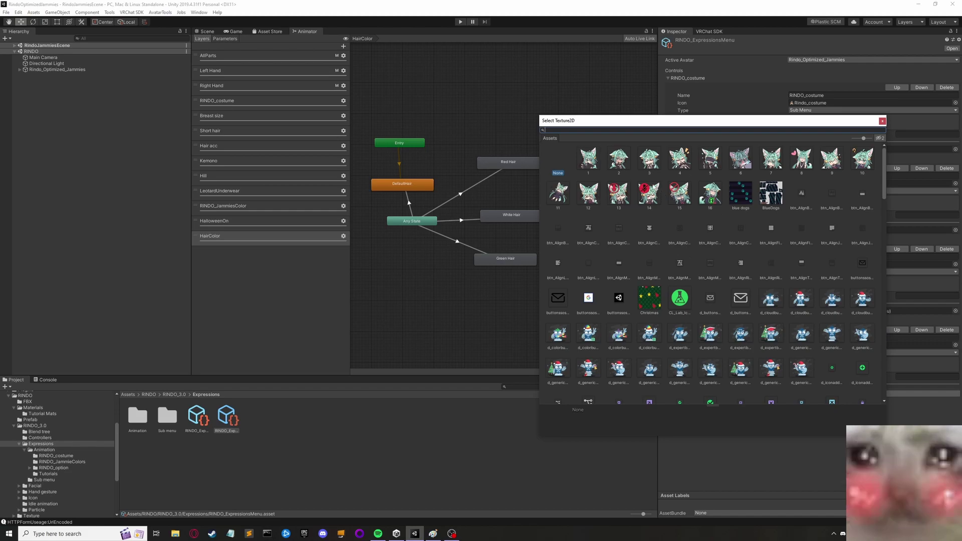
click(619, 159)
click(883, 121)
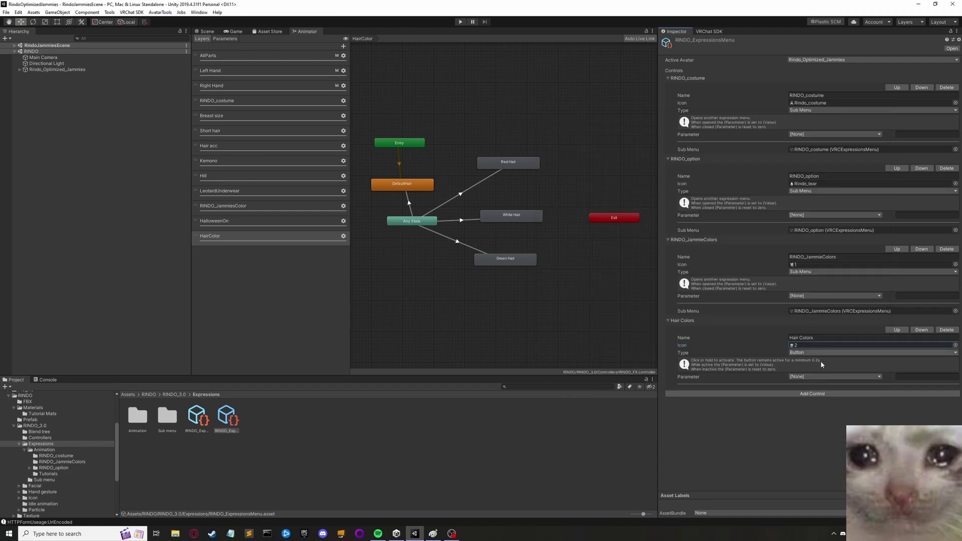
Step: Make Hair Colors a Sub Menu control linked to Hair Color Submenu
click(806, 355)
click(817, 378)
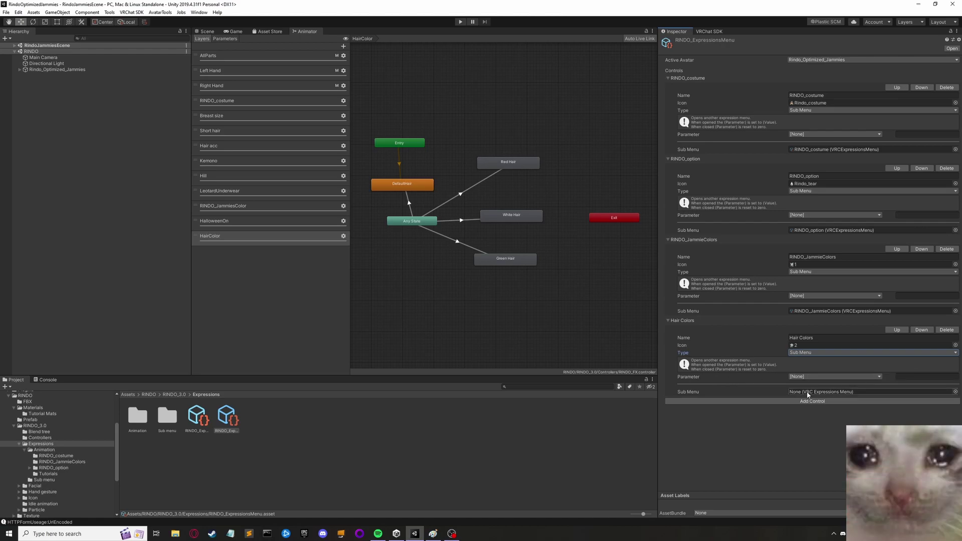
click(956, 392)
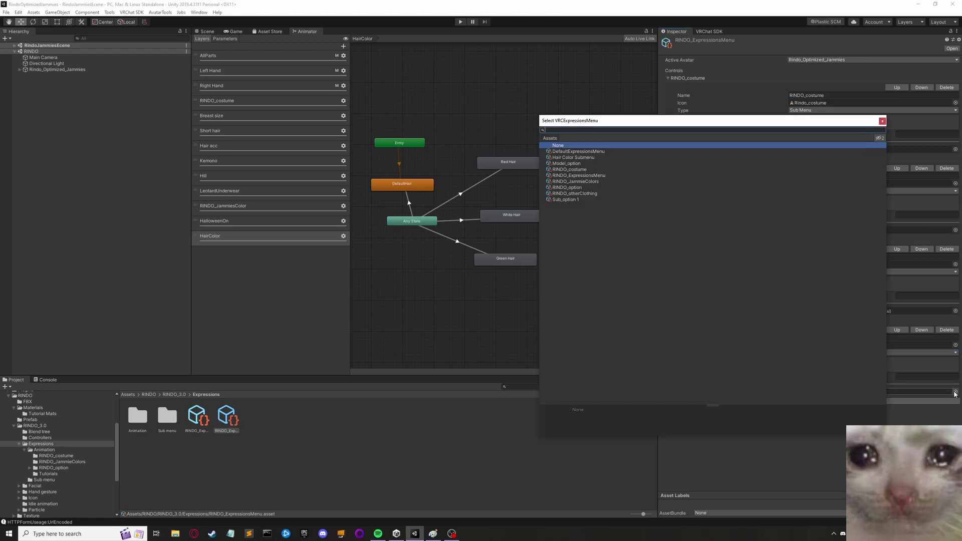
click(576, 158)
click(883, 122)
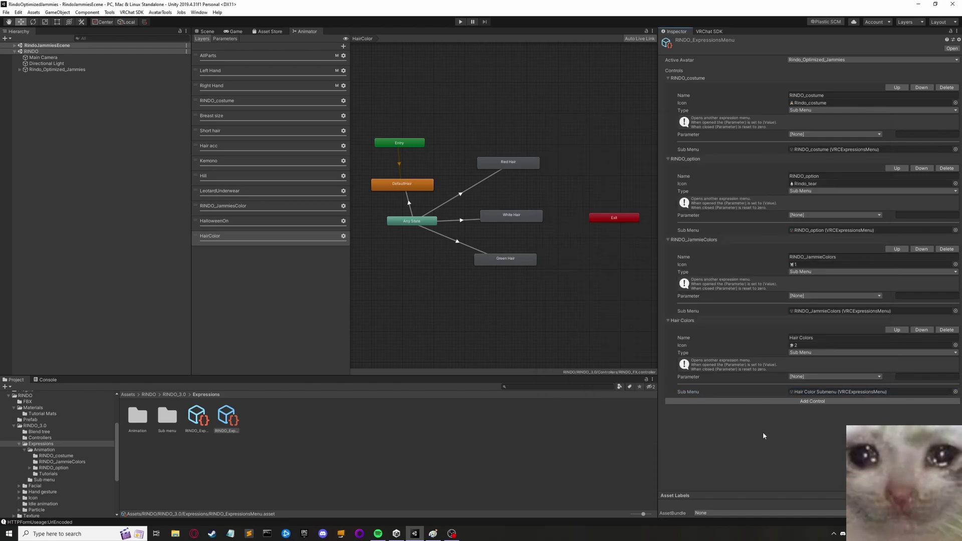
click(432, 538)
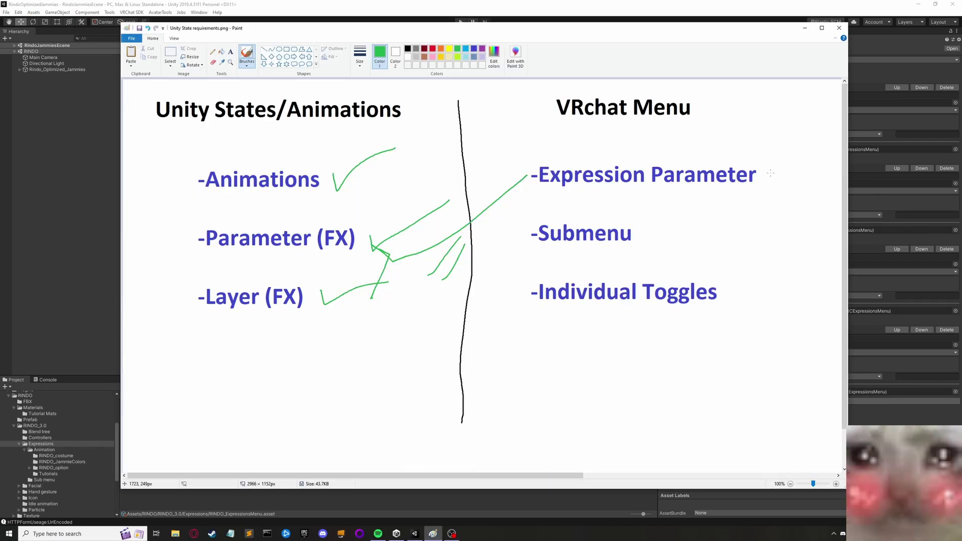
Step: Tick Expression Parameter and Submenu on the Paint chart and link Individual Toggles with arrows
drag(770, 171, 798, 159)
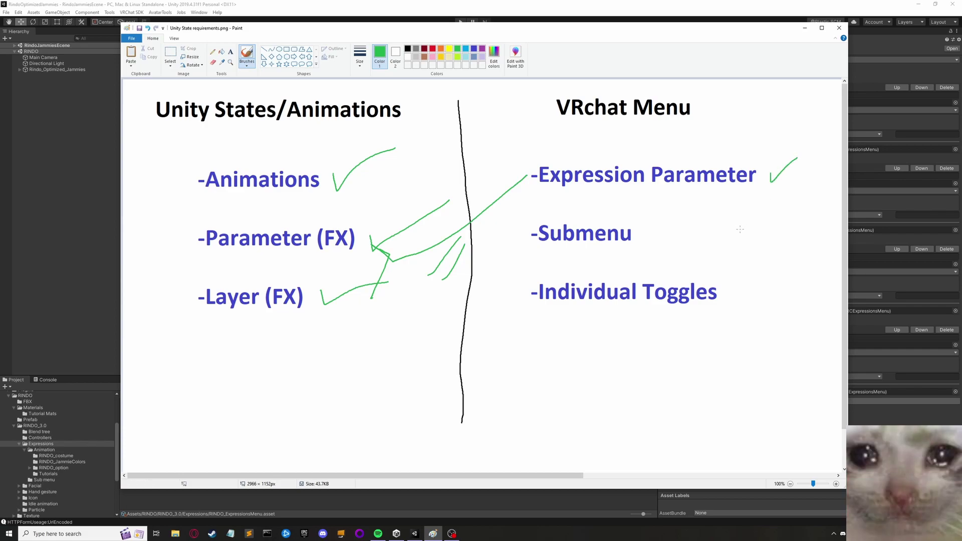
drag(718, 29, 640, 31)
drag(657, 237, 710, 224)
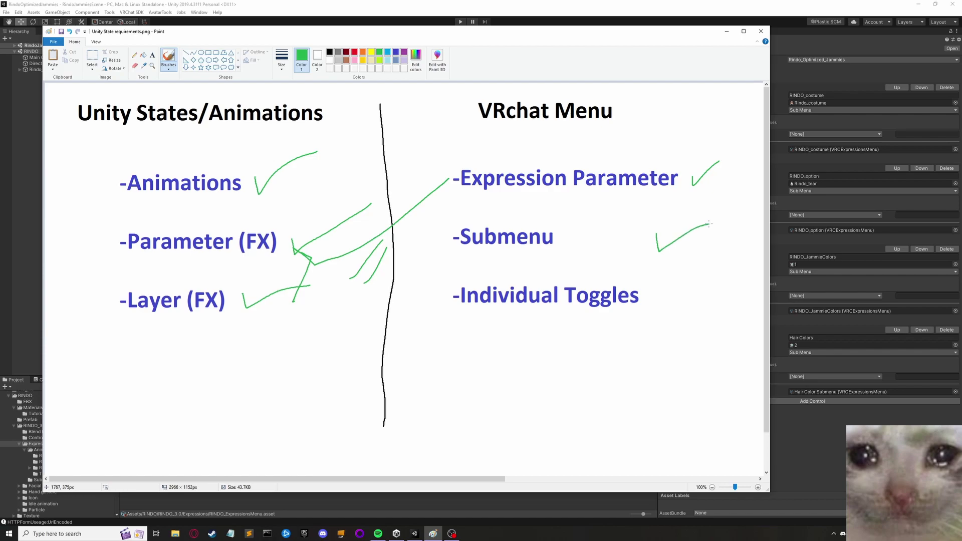
mouse_move(644, 298)
mouse_down()
mouse_move(591, 248)
mouse_move(599, 239)
mouse_move(590, 248)
mouse_move(664, 305)
mouse_move(719, 286)
mouse_up()
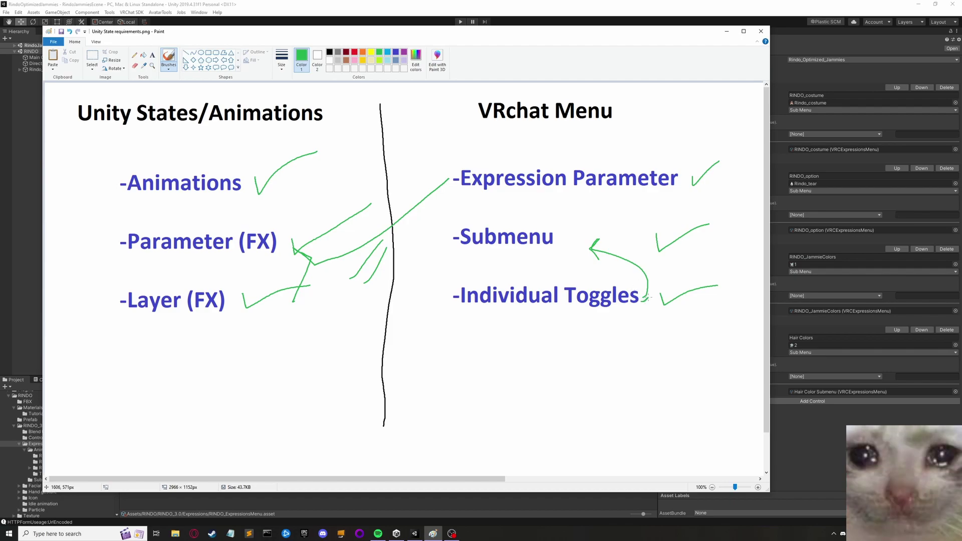
drag(649, 296, 643, 205)
Step: Draw an arrow from Layer (FX) up to Parameter (FX), then minimise Paint
drag(201, 267, 206, 259)
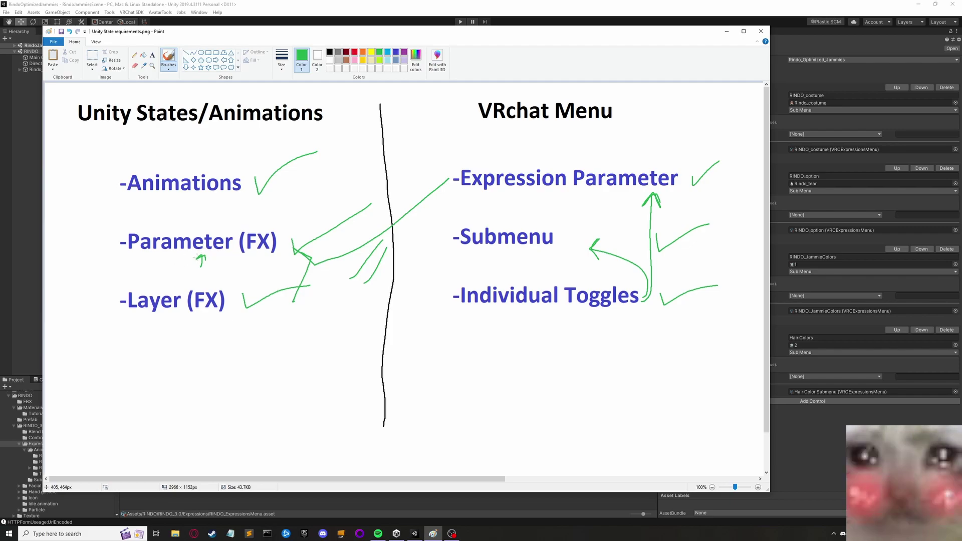
drag(132, 289, 115, 217)
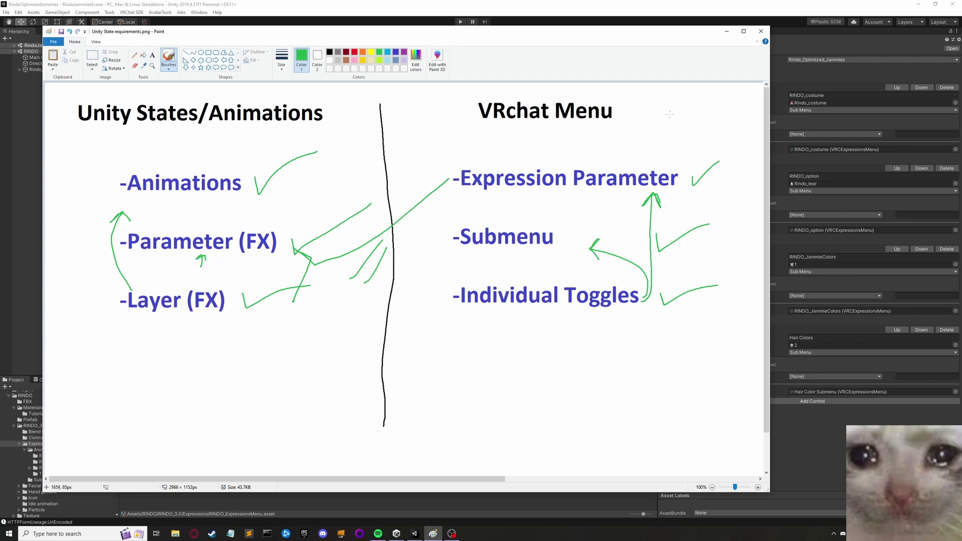
click(726, 32)
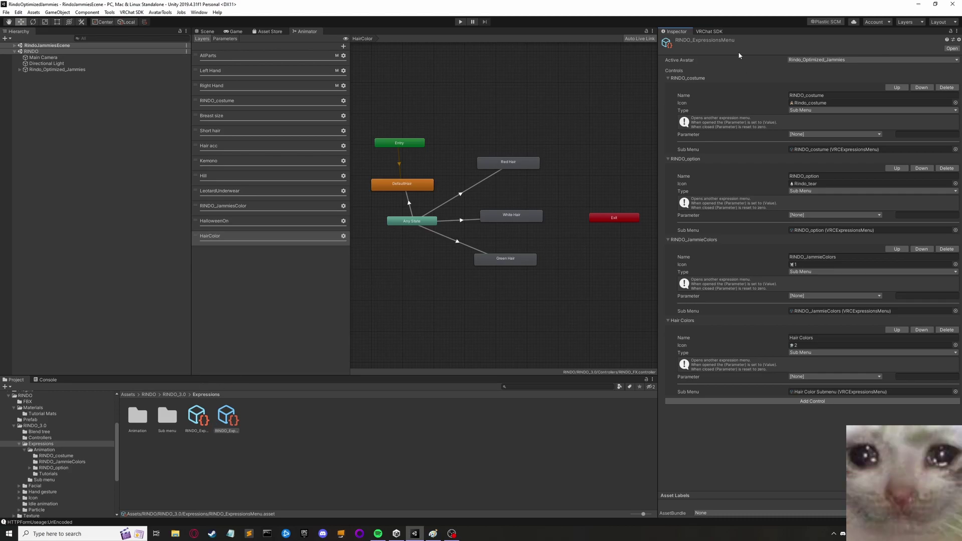
Step: Show the VRChat SDK Builder panel next to the Inspector
click(710, 31)
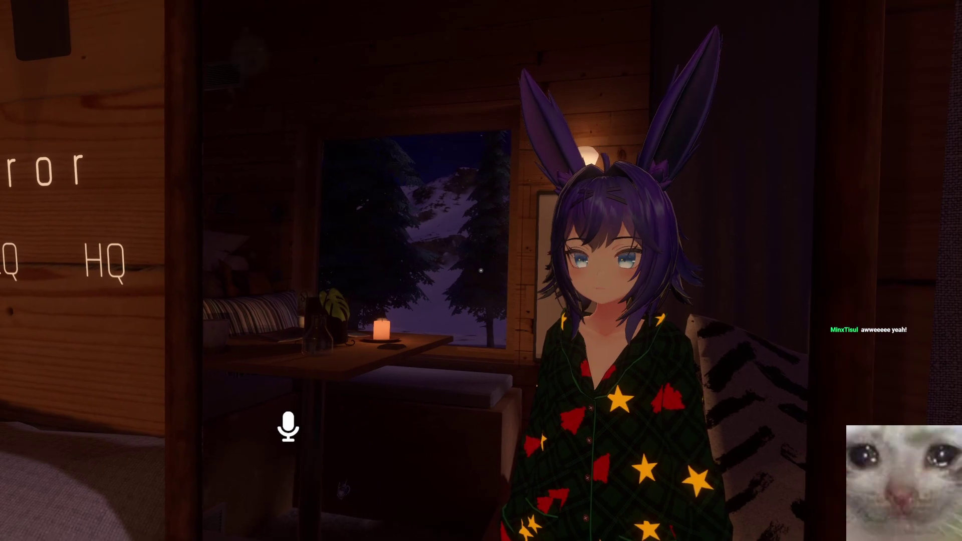
Step: Open the in-game action menu's Expressions > Hair Colors submenu
key(r)
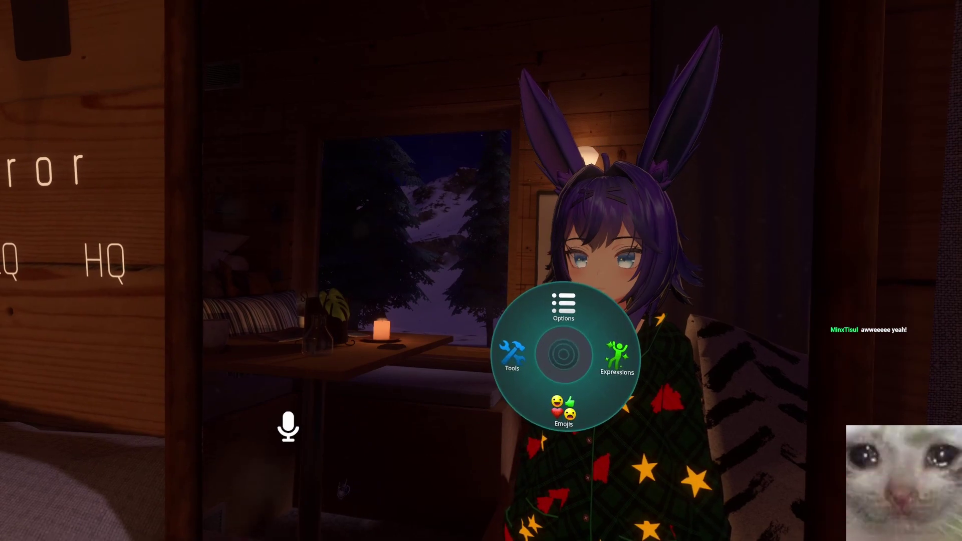
click(585, 357)
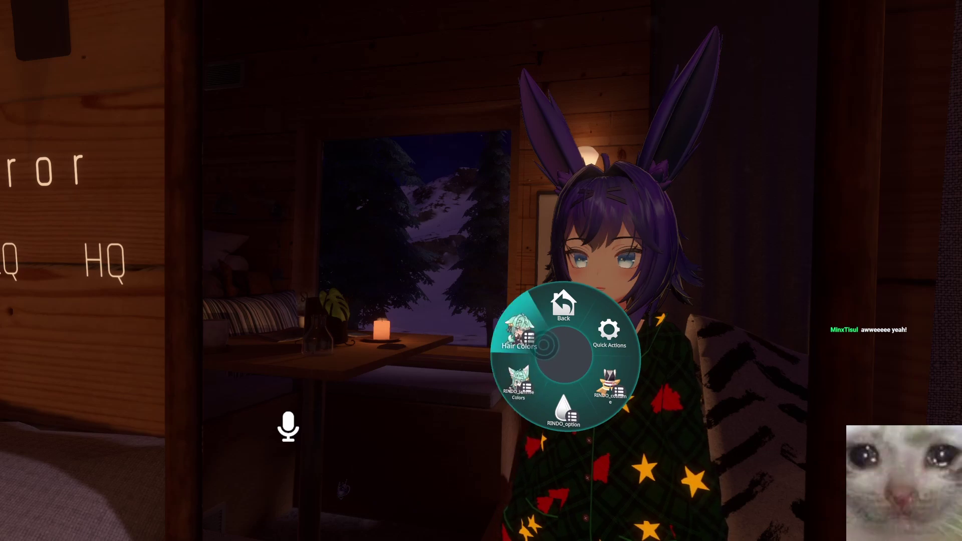
click(544, 346)
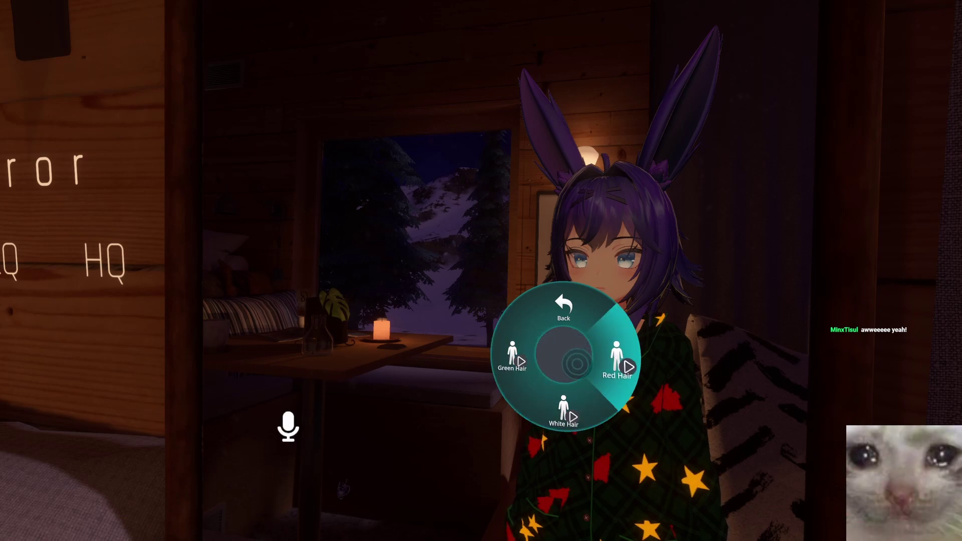
Step: Test Green, White and Red Hair toggles, switching red hair on and off repeatedly
click(543, 349)
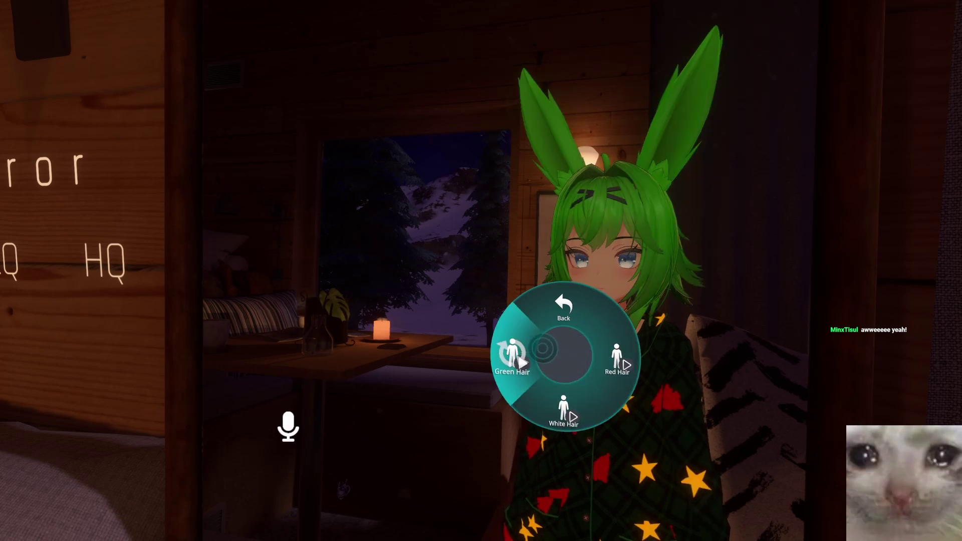
click(563, 404)
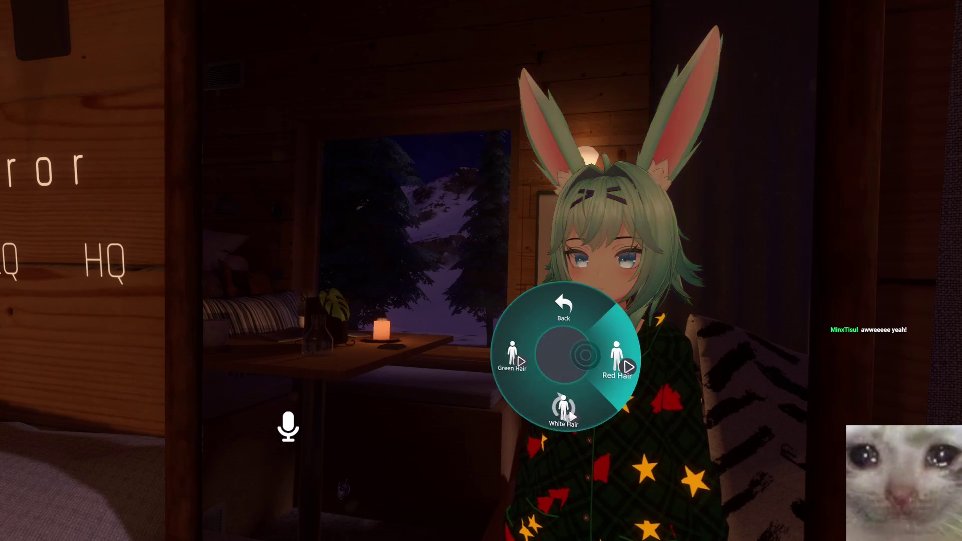
click(585, 355)
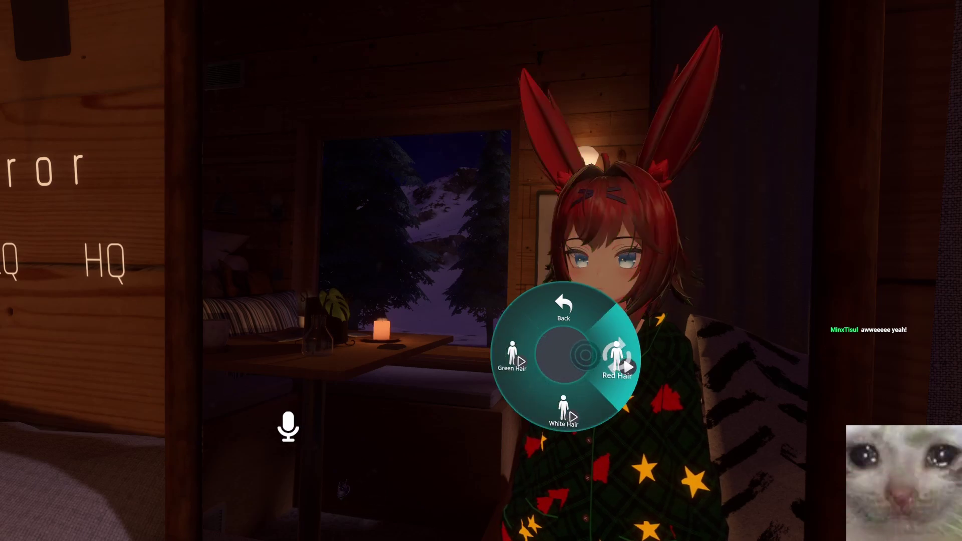
click(585, 355)
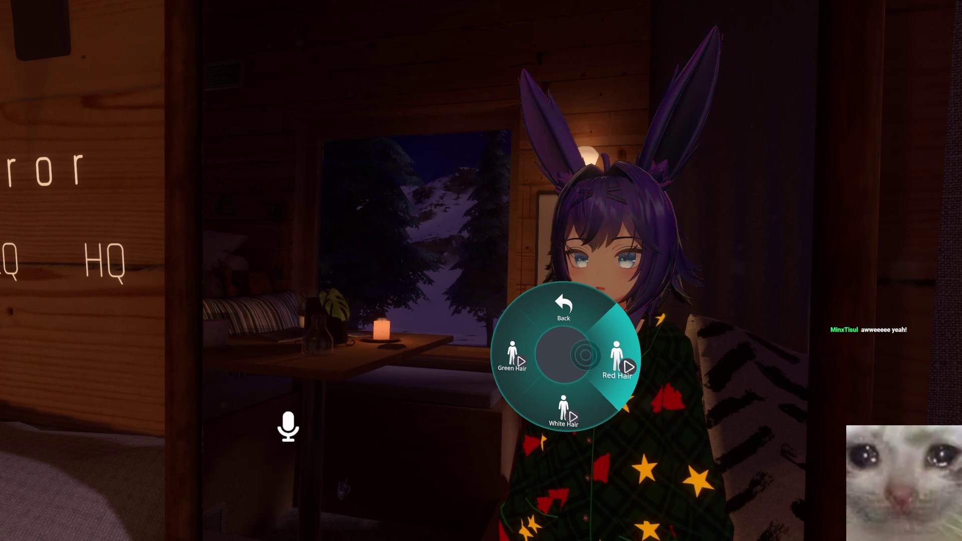
click(586, 355)
click(586, 355)
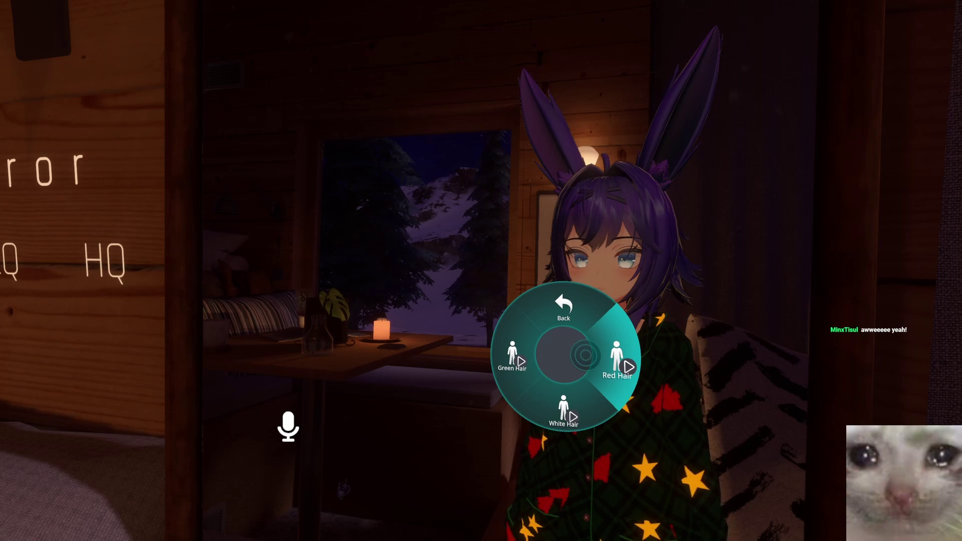
Step: Cycle the avatar's hair through red and white, ending on green
click(585, 356)
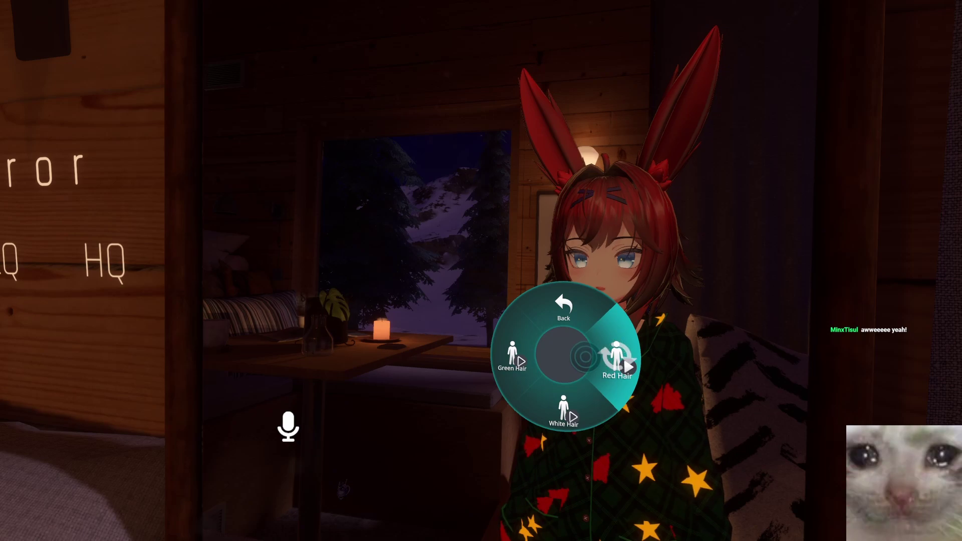
click(566, 376)
click(541, 353)
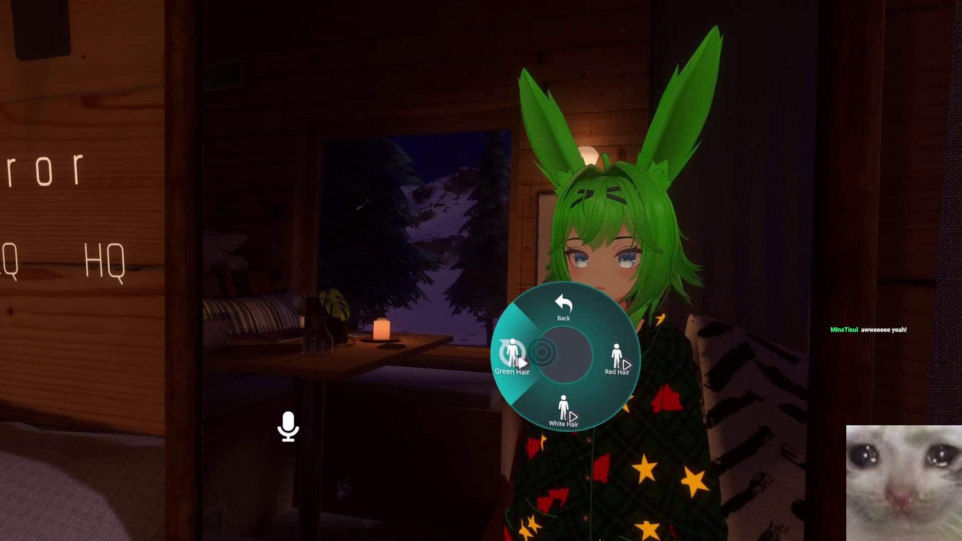
Step: Switch to Unity and dismiss the update complete notice
key(alt+Tab)
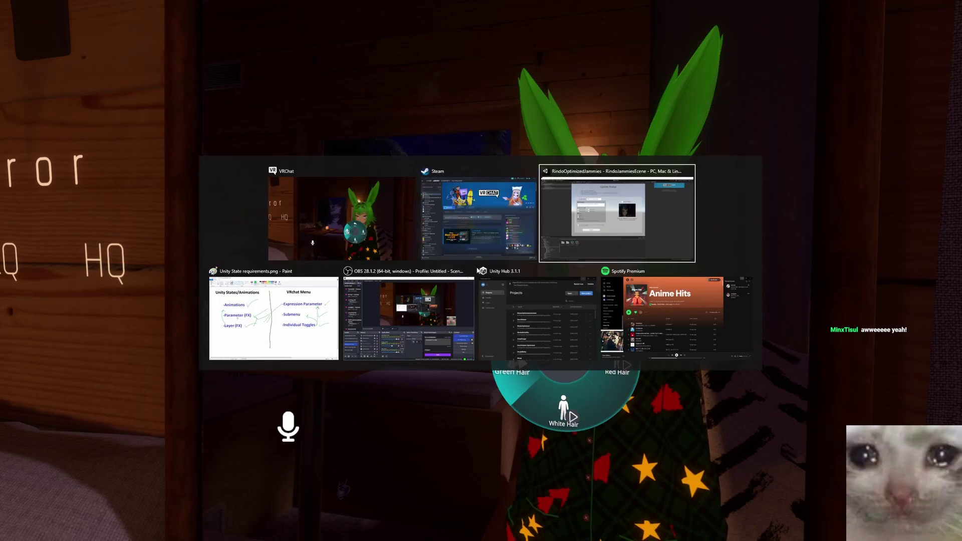
key(alt+Tab)
click(531, 282)
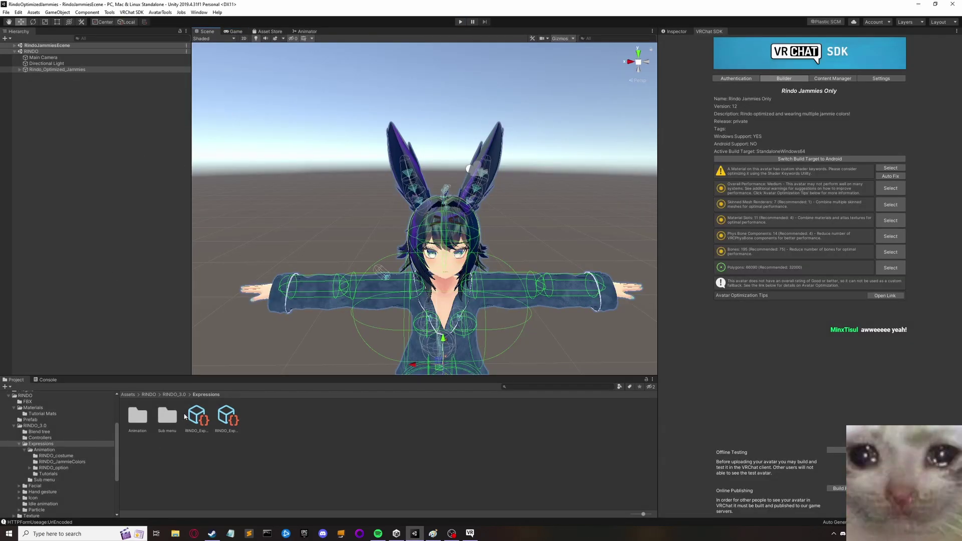
Step: Display the RINDO_FX controller's HairColor layer with its Red, White and Green Hair states
click(174, 395)
double_click(167, 416)
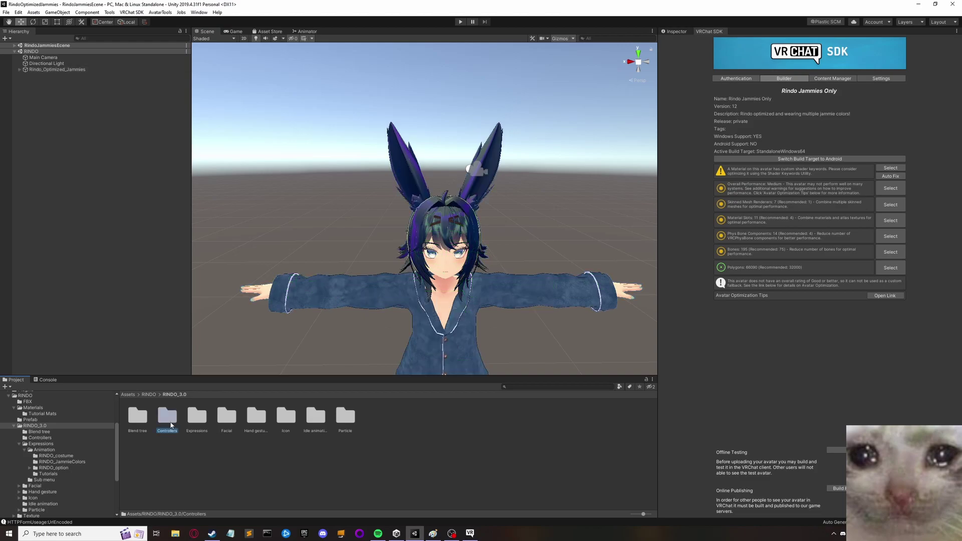
double_click(162, 420)
click(254, 221)
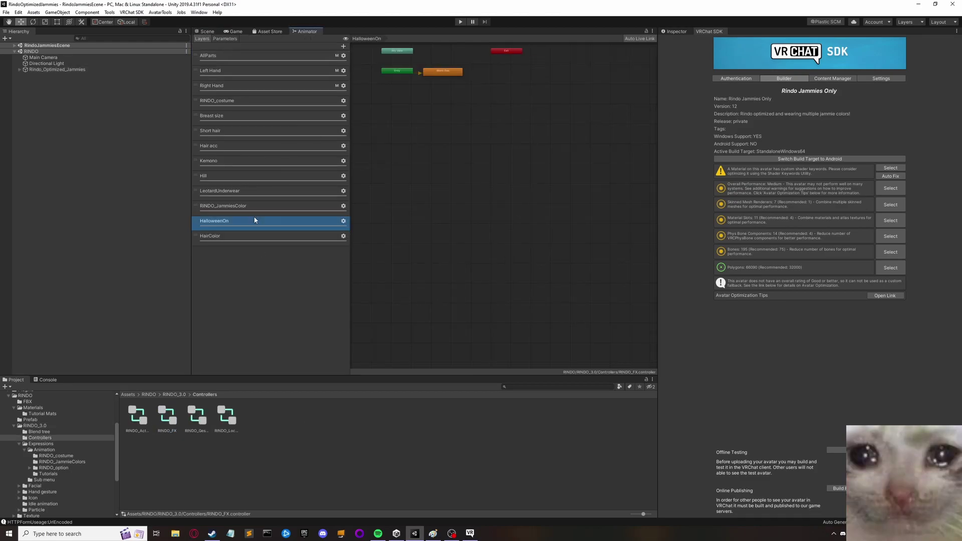
click(254, 206)
click(258, 241)
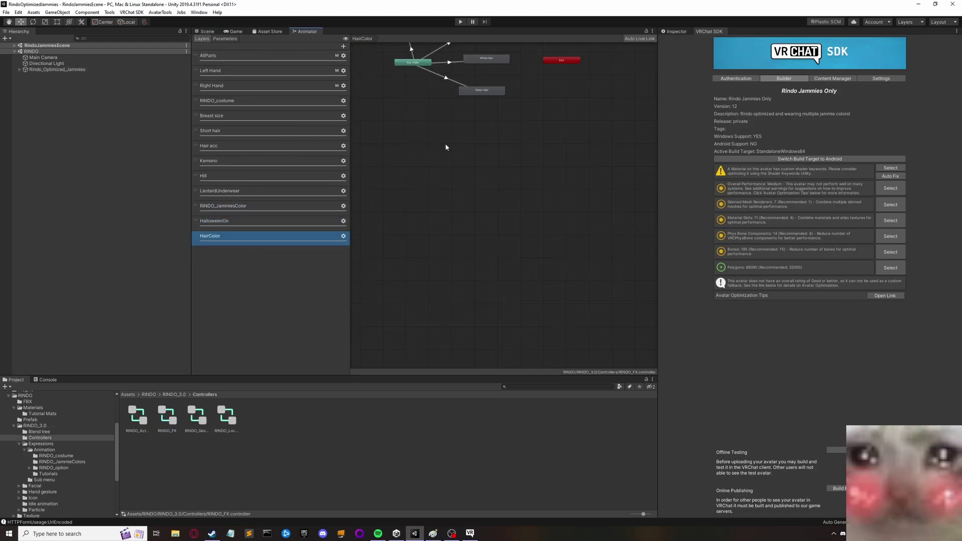
middle_drag(446, 143, 463, 306)
scroll(465, 278, up, 3)
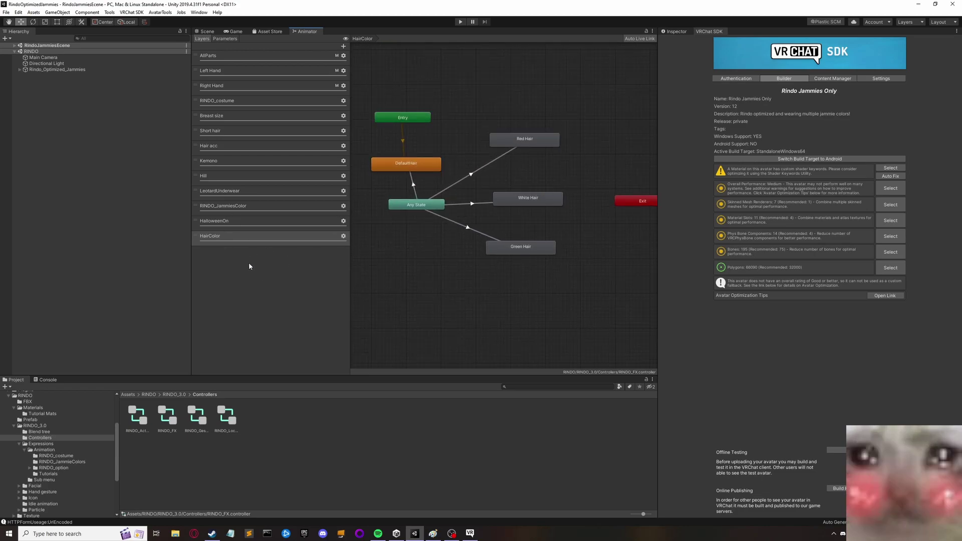
click(471, 535)
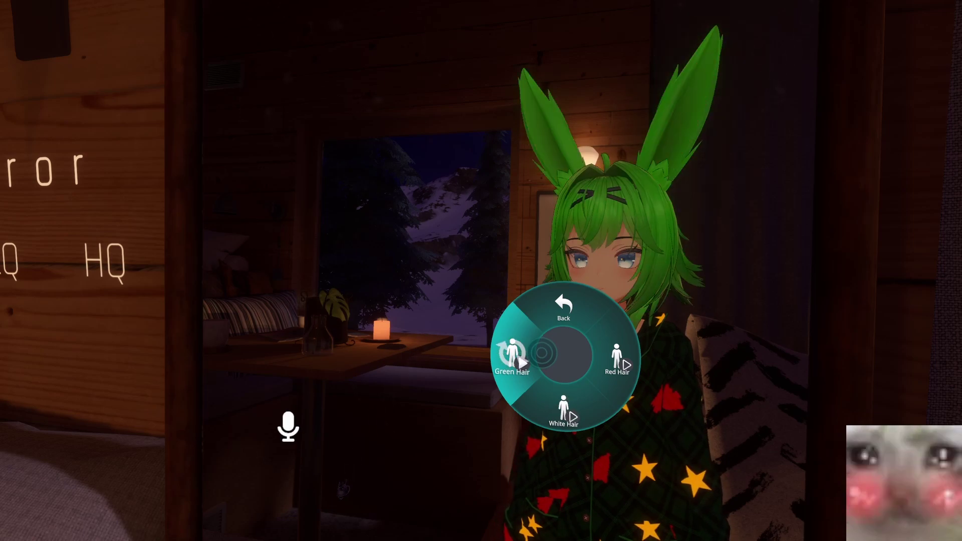
Step: Switch the hair to white, green, white again, and finally red
click(567, 376)
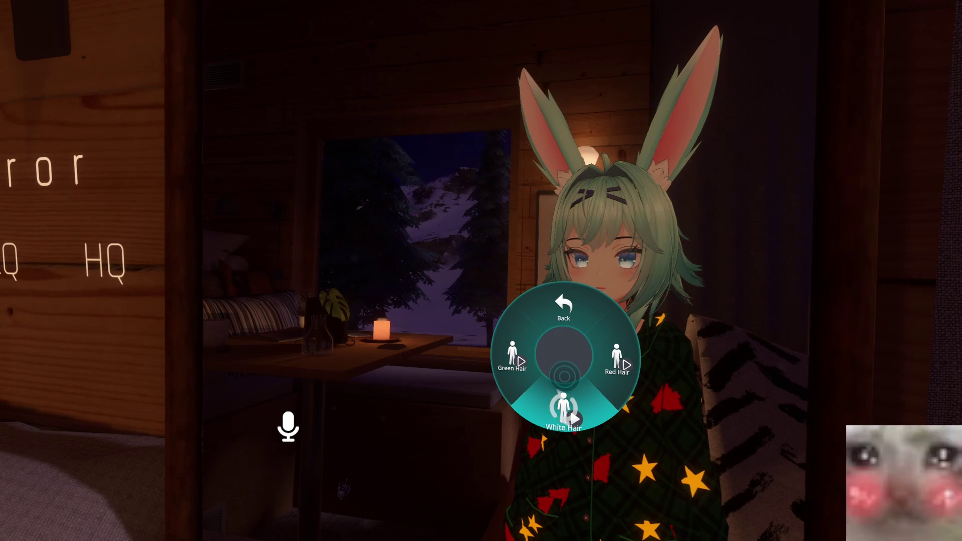
click(542, 354)
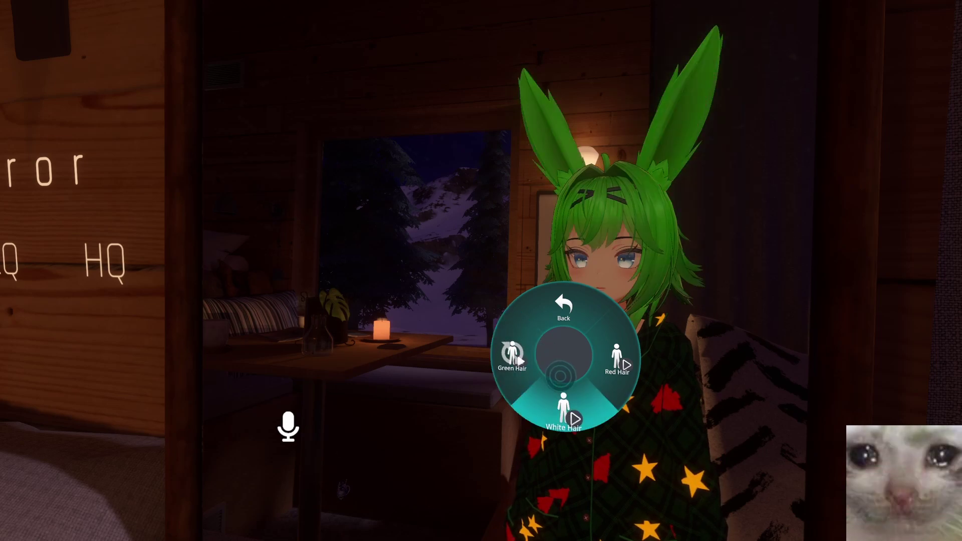
click(561, 384)
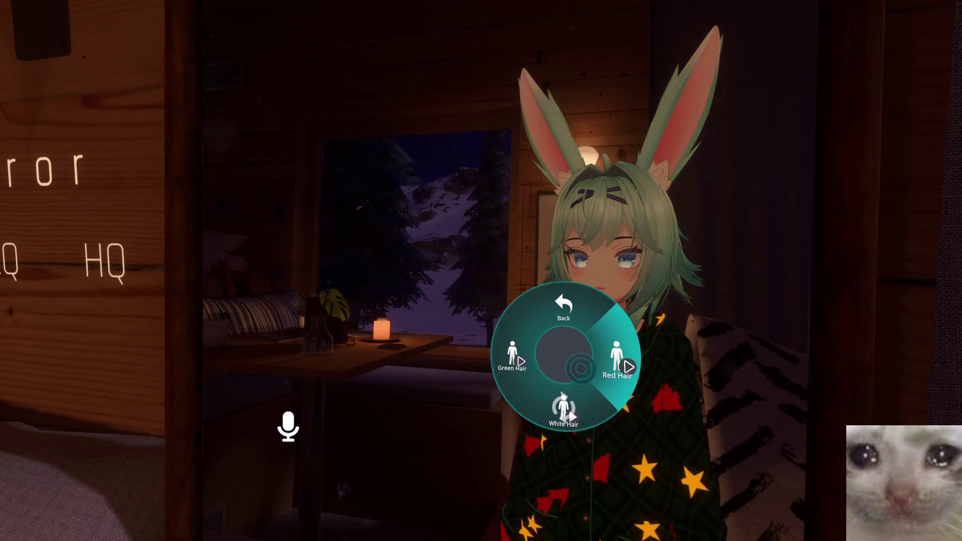
click(581, 370)
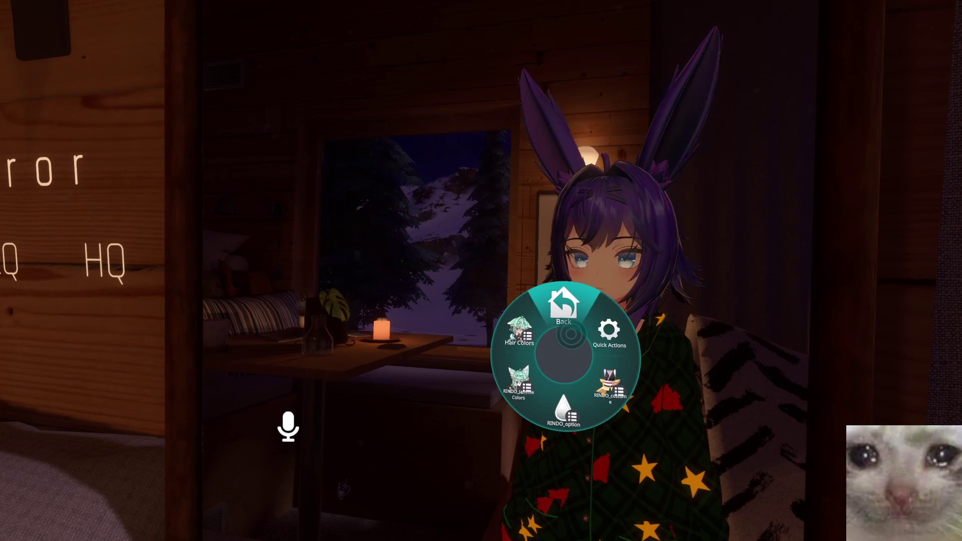
Step: Close the action menu, leaving the avatar with its original purple hair
key(r)
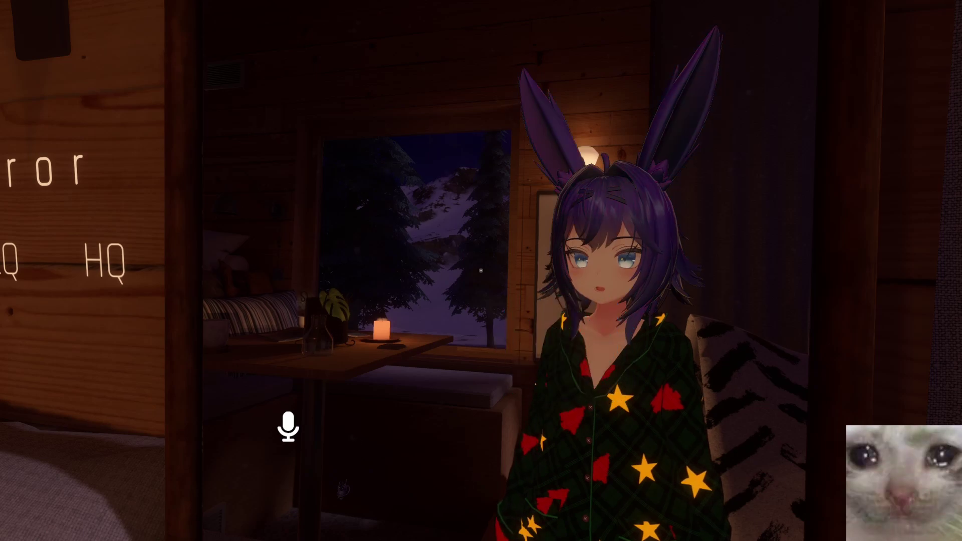